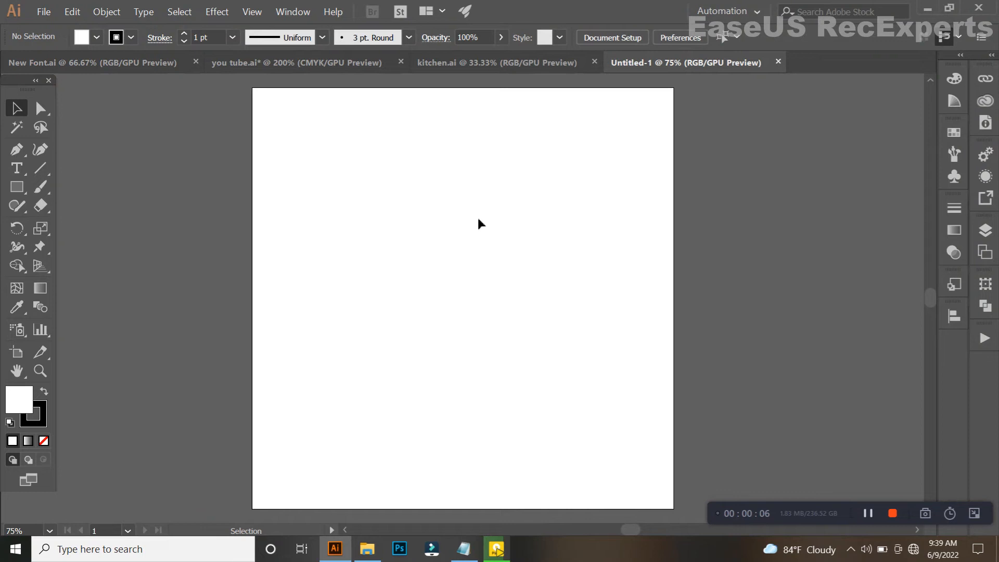
# Switch to the you tube.ai document and select the text line "in this kitchen we dance".
pyautogui.moveTo(498, 241); pyautogui.dragTo(492, 268)
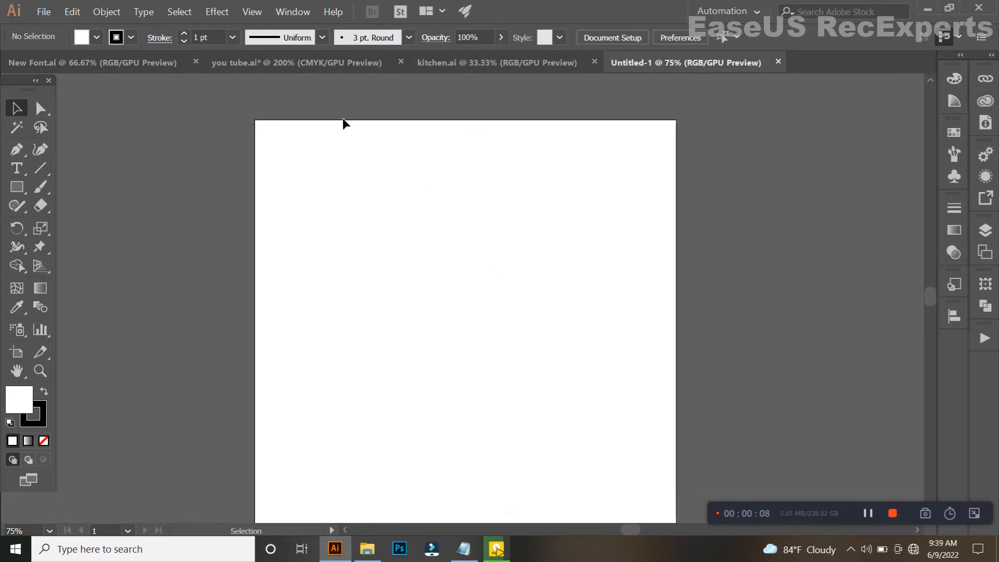
pyautogui.click(313, 63)
pyautogui.moveTo(468, 248)
pyautogui.mouseDown()
pyautogui.moveTo(459, 242)
pyautogui.moveTo(485, 274)
pyautogui.moveTo(465, 263)
pyautogui.mouseUp()
pyautogui.click(538, 181)
pyautogui.click(546, 149)
pyautogui.click(561, 235)
pyautogui.click(541, 176)
pyautogui.press('space')
pyautogui.moveTo(586, 297); pyautogui.dragTo(608, 318)
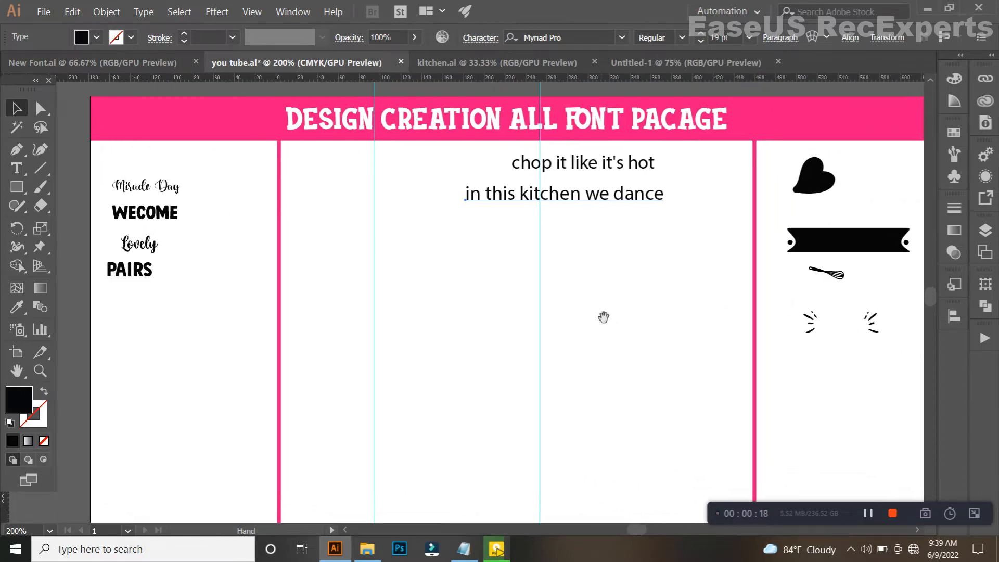
pyautogui.scroll(3, 566, 173)
pyautogui.scroll(-2, 569, 186)
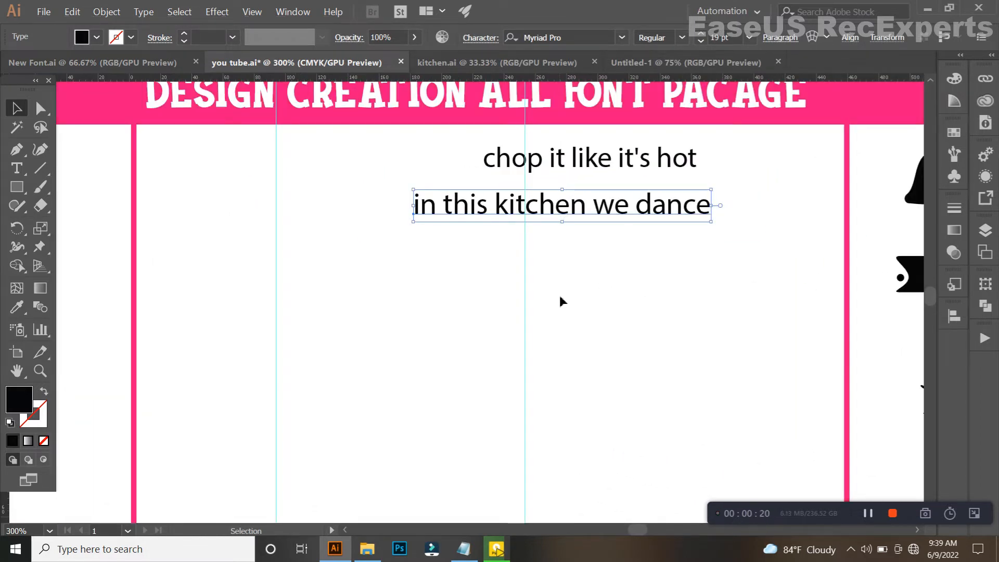
pyautogui.scroll(-2, 541, 289)
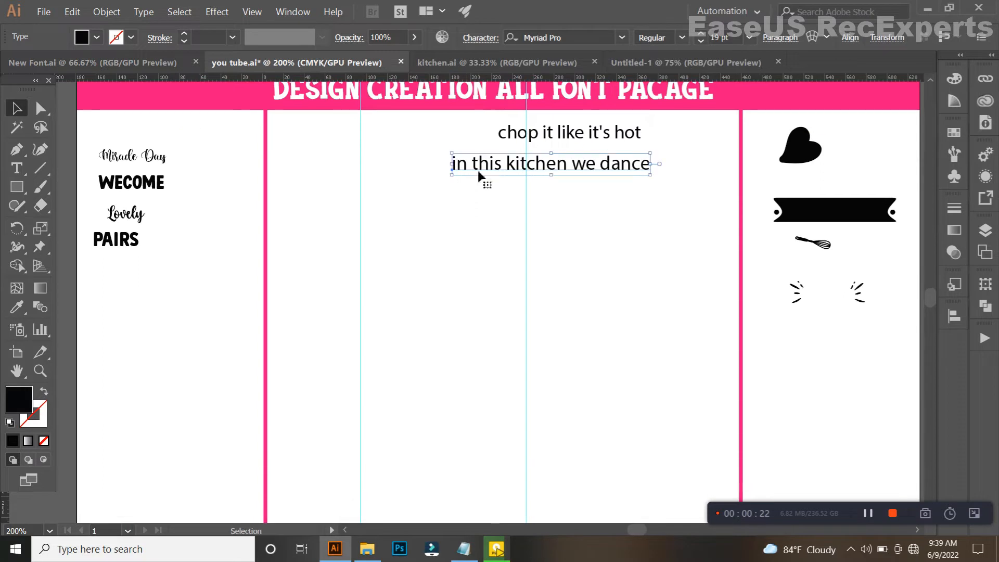
# Split "in this" off the phrase "in this kitchen we dance" as separate text and place it in the empty area below.
pyautogui.press('t')
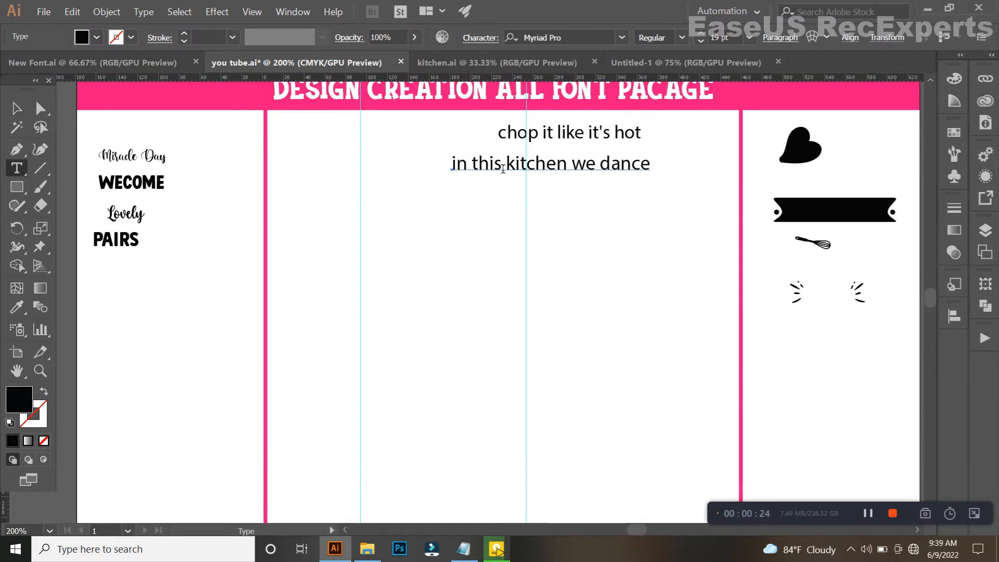
pyautogui.moveTo(503, 169); pyautogui.dragTo(452, 167)
pyautogui.hotkey('ctrl', 'x')
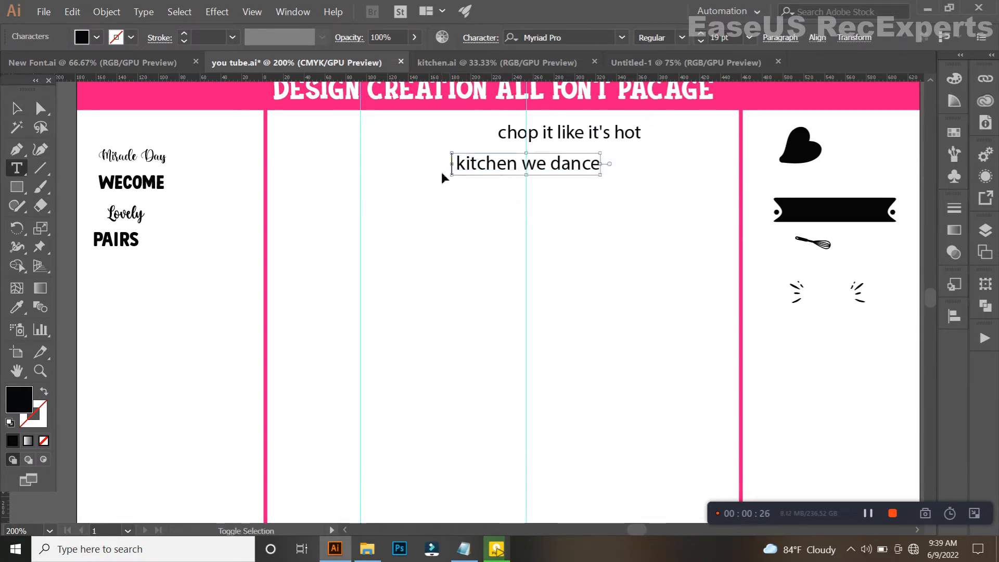
pyautogui.hotkey('ctrl', 'v')
pyautogui.press('Escape')
pyautogui.click(450, 219)
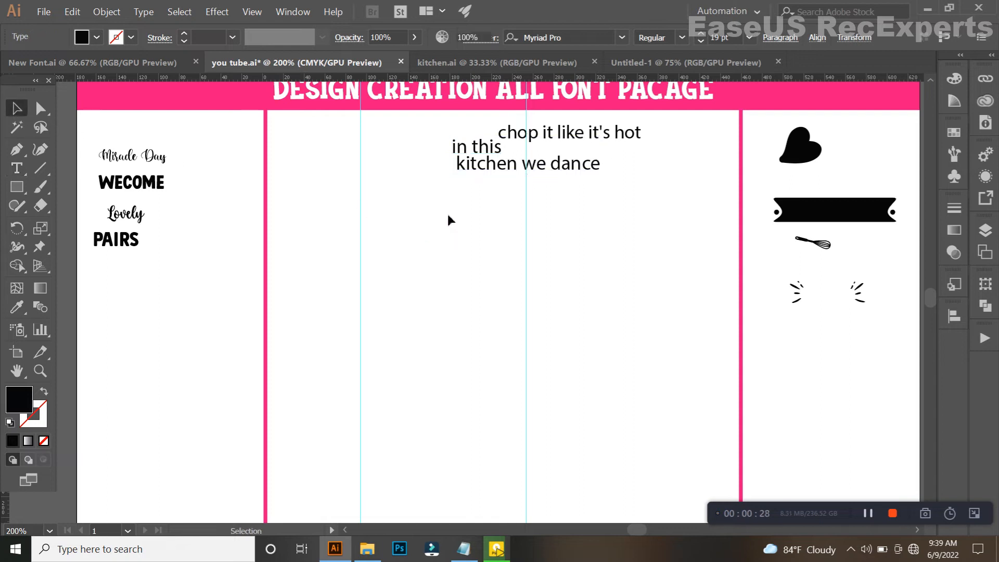
pyautogui.moveTo(457, 150); pyautogui.dragTo(419, 259)
# Split "kitchen" off the remaining phrase as separate text and place it below "in this".
pyautogui.click(17, 308)
pyautogui.click(16, 108)
pyautogui.click(535, 168)
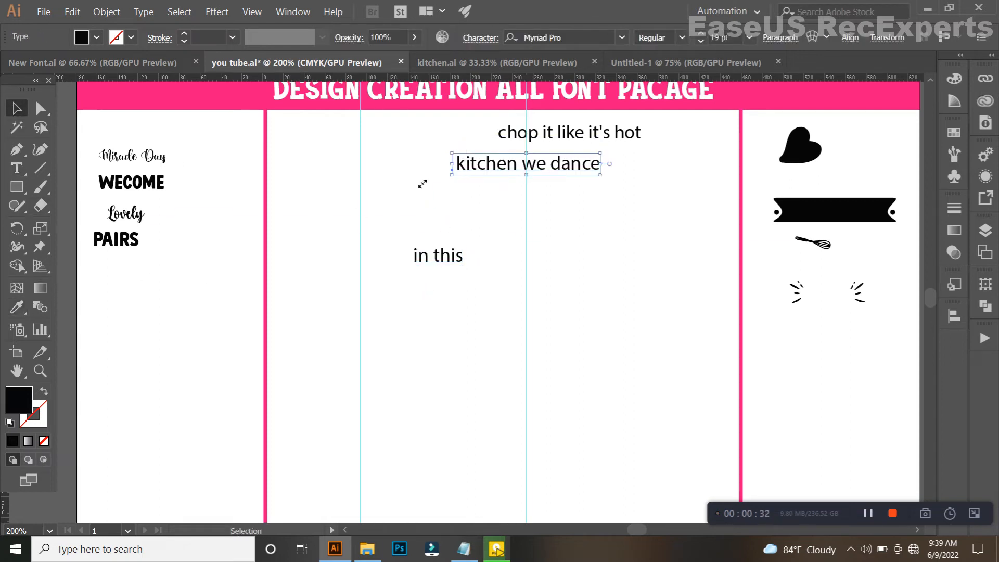
pyautogui.click(22, 168)
pyautogui.moveTo(514, 169); pyautogui.dragTo(467, 174)
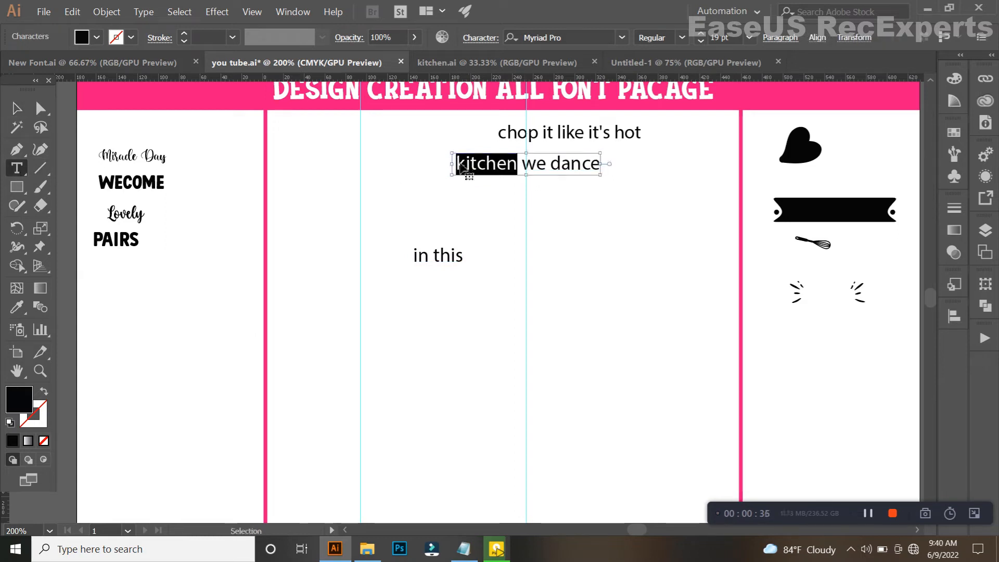
pyautogui.hotkey('ctrl', 'x')
pyautogui.click(458, 161)
pyautogui.hotkey('ctrl', 'v')
pyautogui.click(17, 108)
pyautogui.click(453, 177)
pyautogui.moveTo(474, 148); pyautogui.dragTo(445, 307)
# Split "we" off "we dance" as separate text and place it below "kitchen".
pyautogui.click(482, 173)
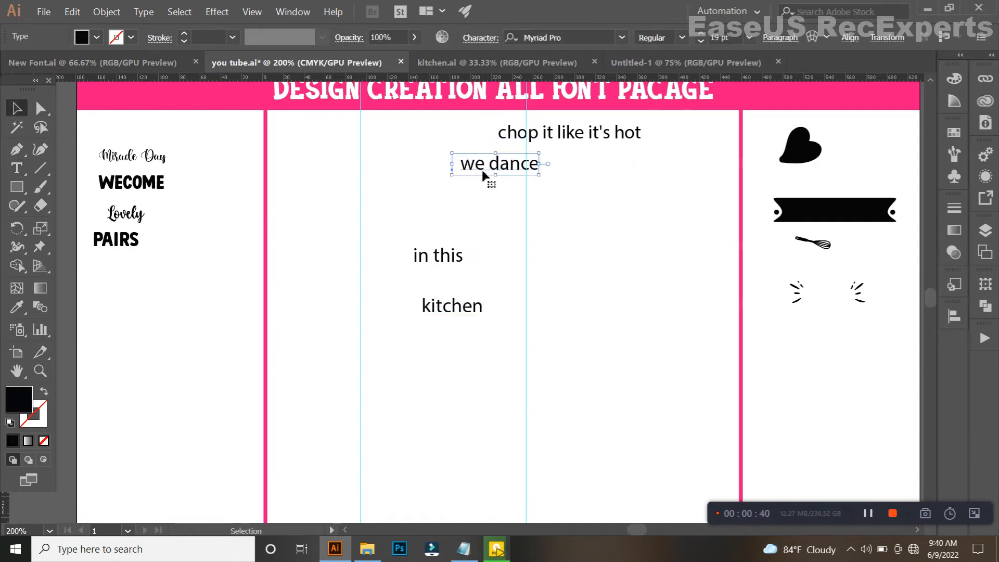
pyautogui.click(22, 169)
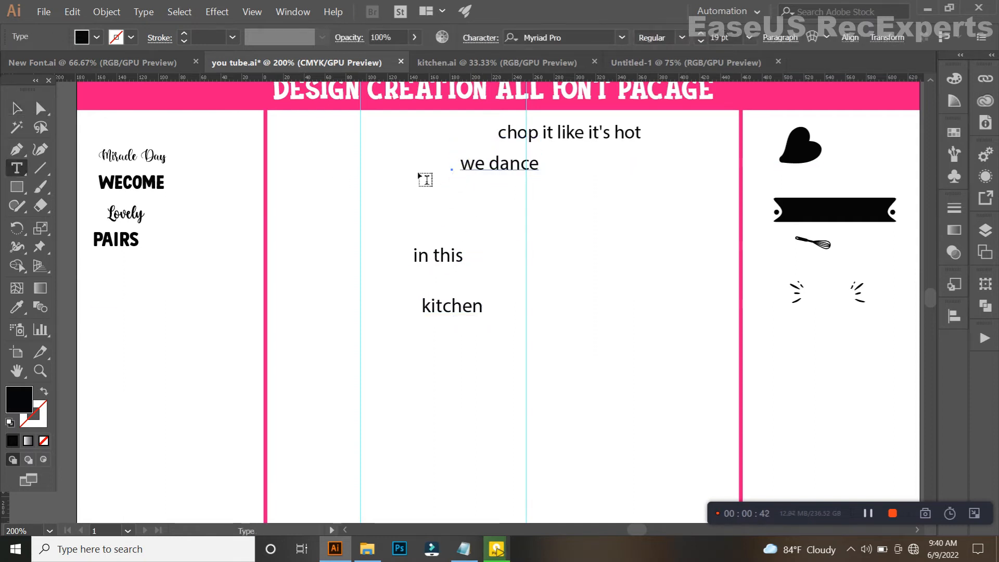
pyautogui.doubleClick(481, 167)
pyautogui.press('BackSpace')
pyautogui.press('Escape')
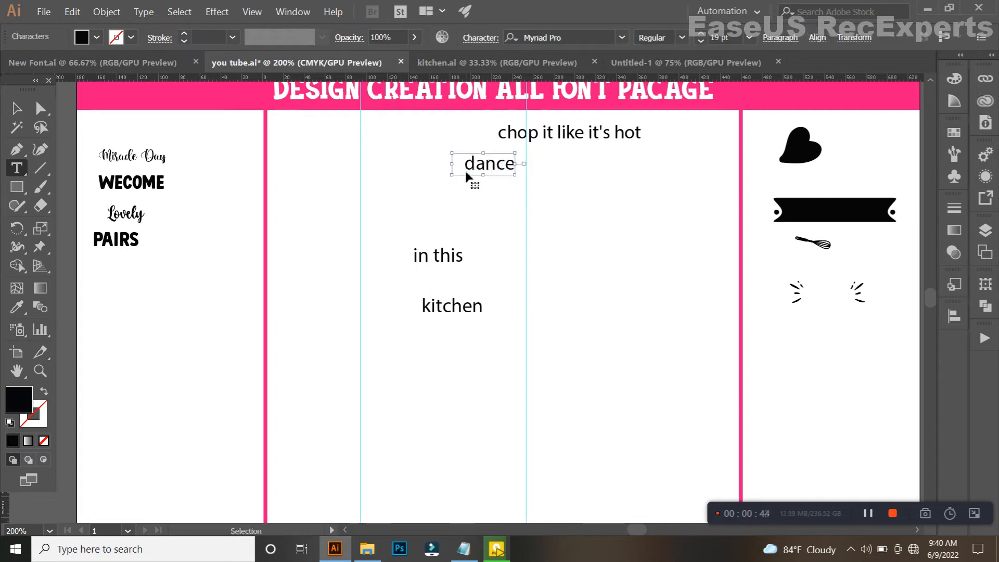
pyautogui.click(19, 109)
pyautogui.click(362, 209)
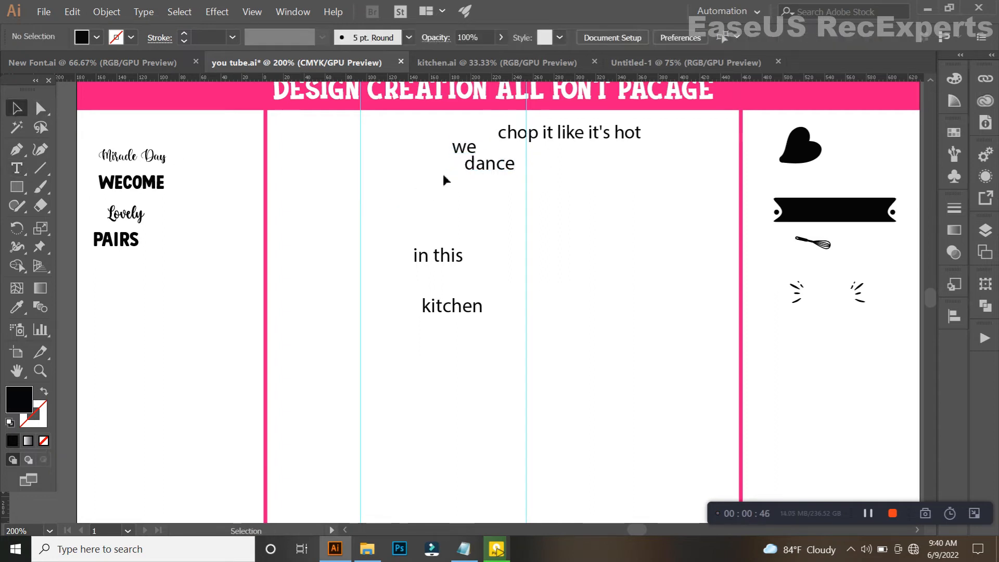
pyautogui.moveTo(465, 176); pyautogui.dragTo(462, 363)
# Remove the leading spaces from "dance" and place the word below "we".
pyautogui.click(490, 165)
pyautogui.click(25, 168)
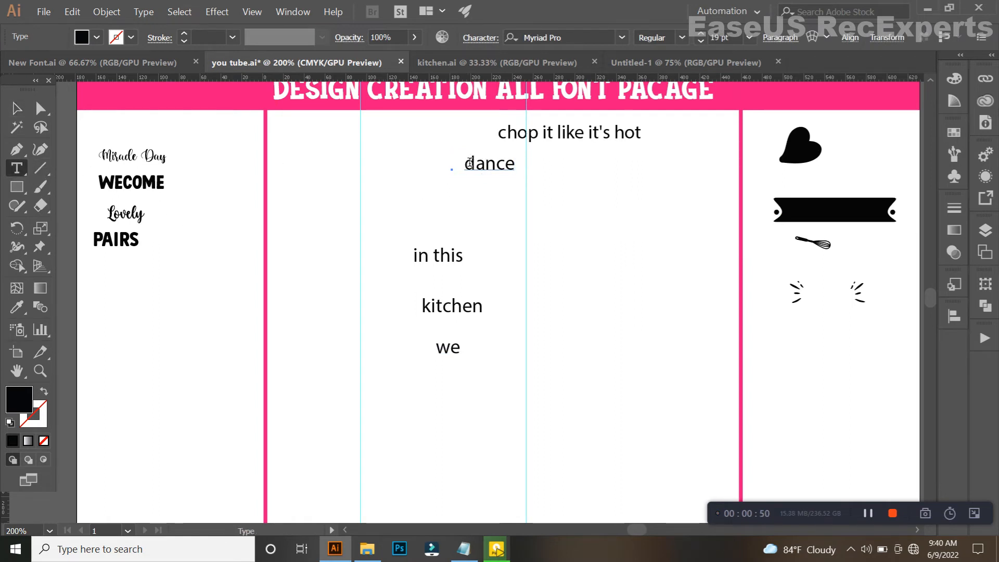
pyautogui.moveTo(462, 184); pyautogui.dragTo(434, 198)
pyautogui.press('BackSpace')
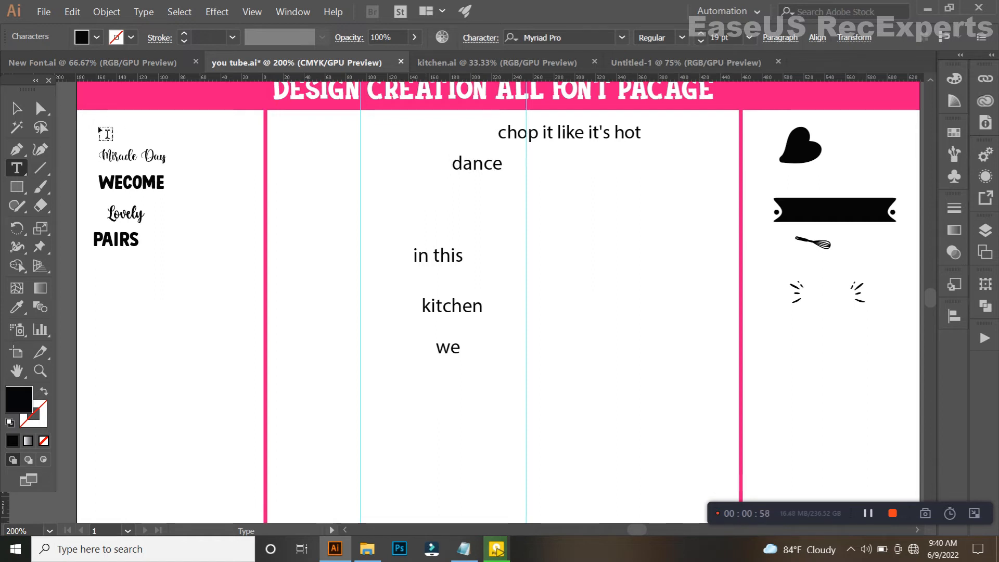
pyautogui.click(17, 110)
pyautogui.click(405, 198)
pyautogui.moveTo(479, 175); pyautogui.dragTo(441, 378)
# Move "in this", "kitchen", "we" and "dance" closer together into one stack between the guides.
pyautogui.moveTo(455, 311); pyautogui.dragTo(451, 337)
pyautogui.moveTo(448, 256); pyautogui.dragTo(453, 299)
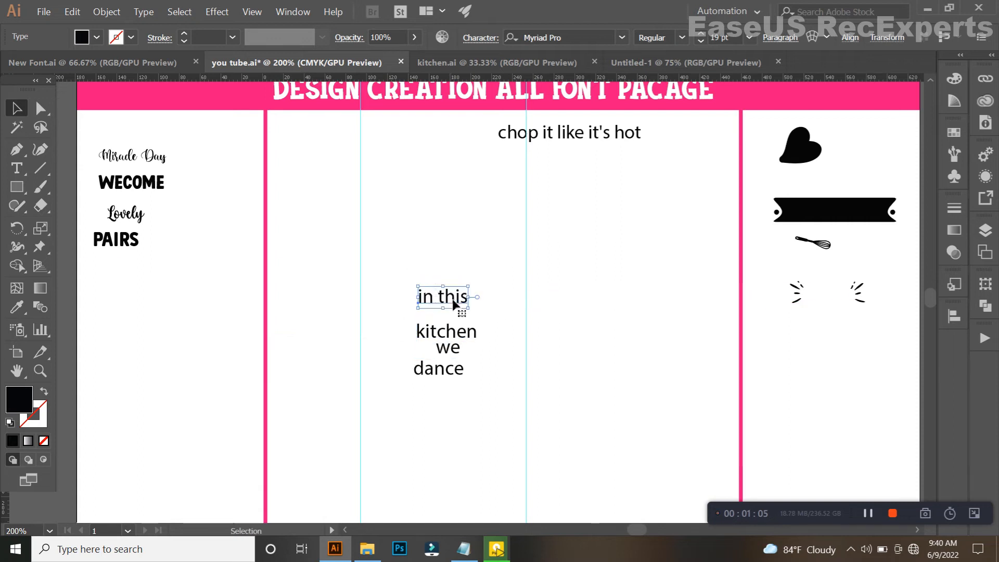
pyautogui.click(457, 441)
pyautogui.moveTo(453, 381); pyautogui.dragTo(452, 393)
pyautogui.moveTo(448, 347); pyautogui.dragTo(446, 358)
# Enlarge the four stacked text pieces together to about 36 pt and move "chop it like it's hot" further aside.
pyautogui.moveTo(467, 303); pyautogui.dragTo(495, 343)
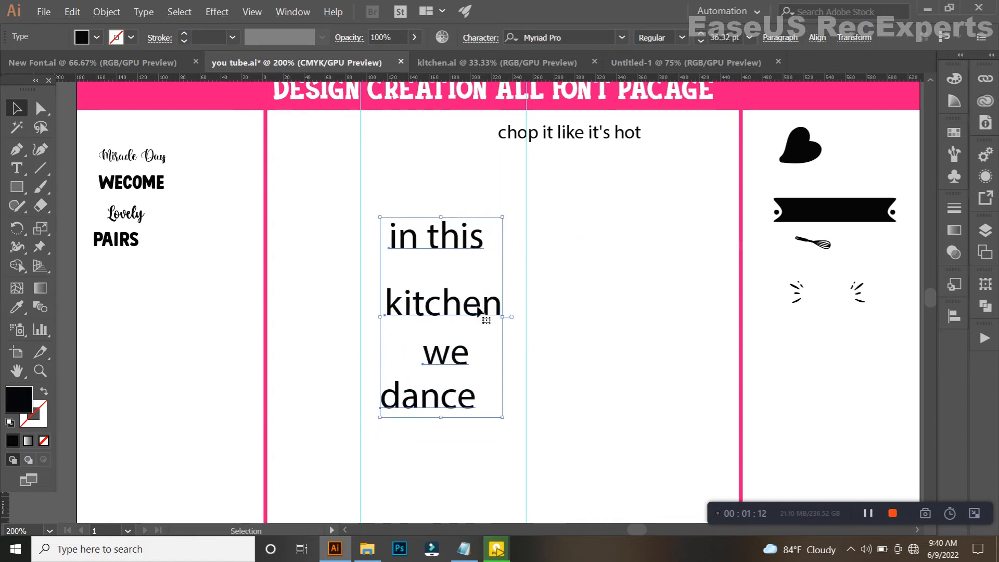
pyautogui.moveTo(562, 147); pyautogui.dragTo(625, 144)
pyautogui.click(567, 232)
# Give "in this" the font of the Miracle Day sample text and change its case to Title Case.
pyautogui.click(446, 235)
pyautogui.click(16, 307)
pyautogui.click(139, 224)
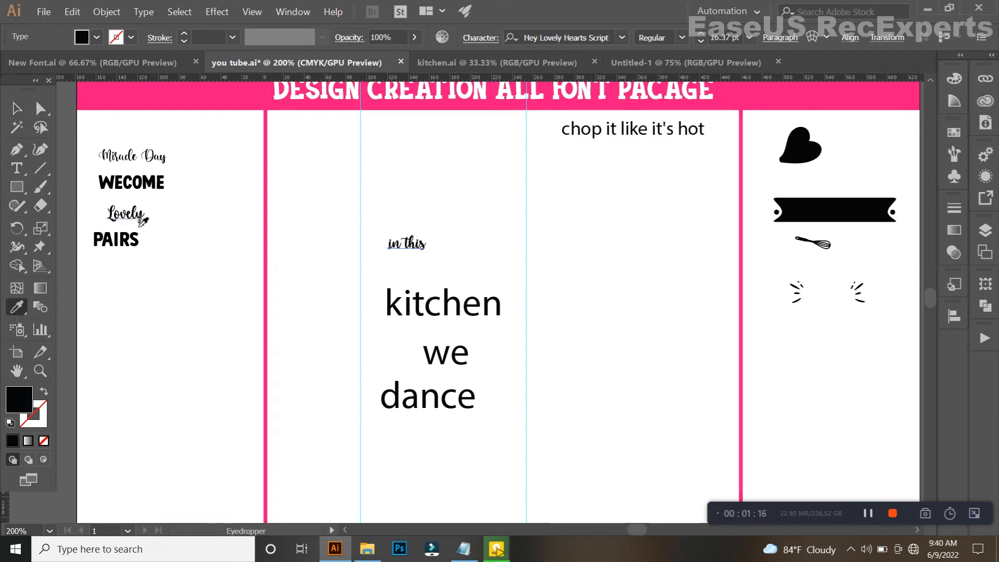
pyautogui.click(134, 158)
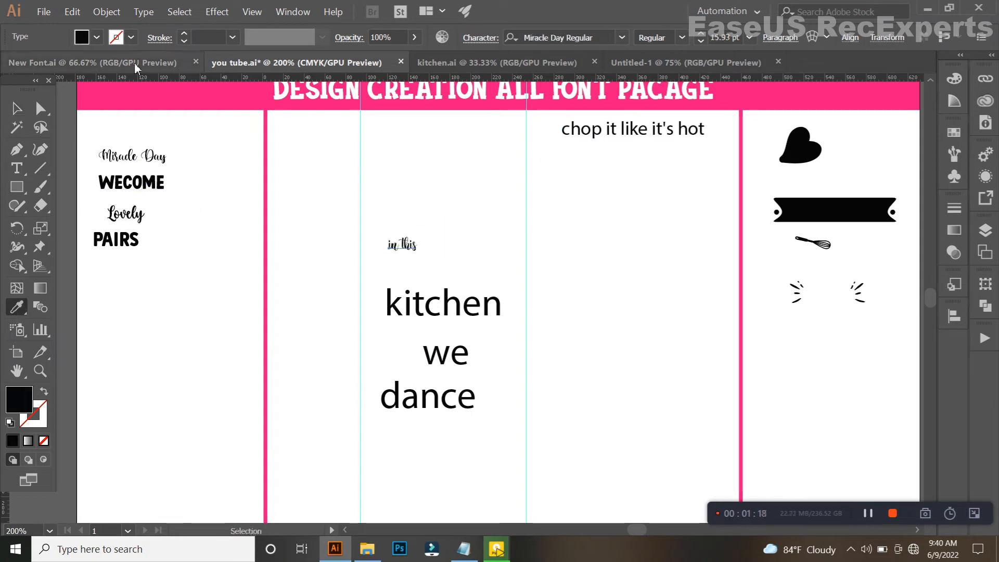
pyautogui.click(143, 13)
pyautogui.moveTo(250, 185)
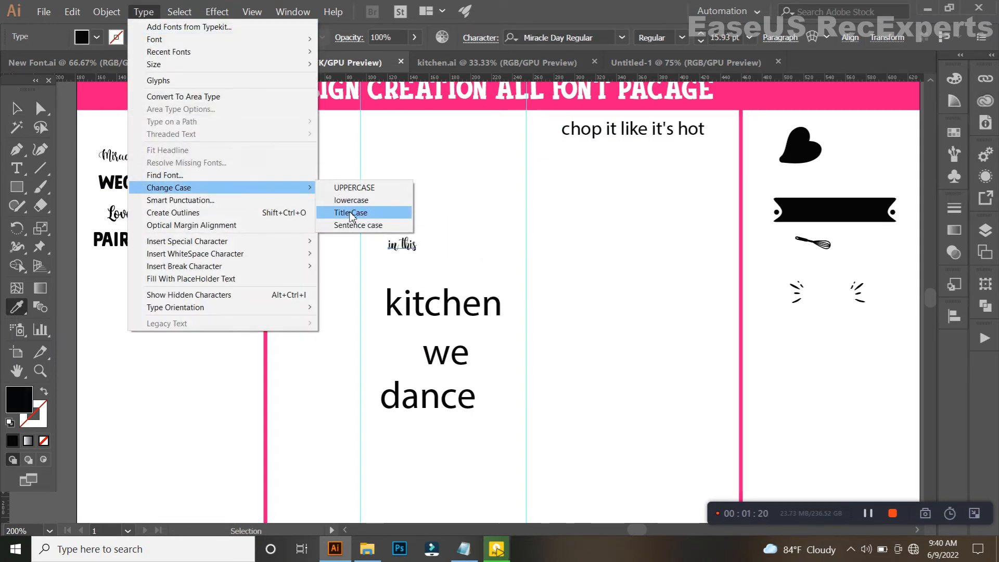
pyautogui.click(355, 212)
# Enlarge "In This" to about 69.5 pt so it spans the width between the two vertical guides.
pyautogui.click(17, 108)
pyautogui.scroll(1, 389, 250)
pyautogui.moveTo(414, 246); pyautogui.dragTo(629, 195)
pyautogui.moveTo(520, 266); pyautogui.dragTo(448, 292)
pyautogui.scroll(-1, 445, 288)
pyautogui.scroll(-1, 445, 289)
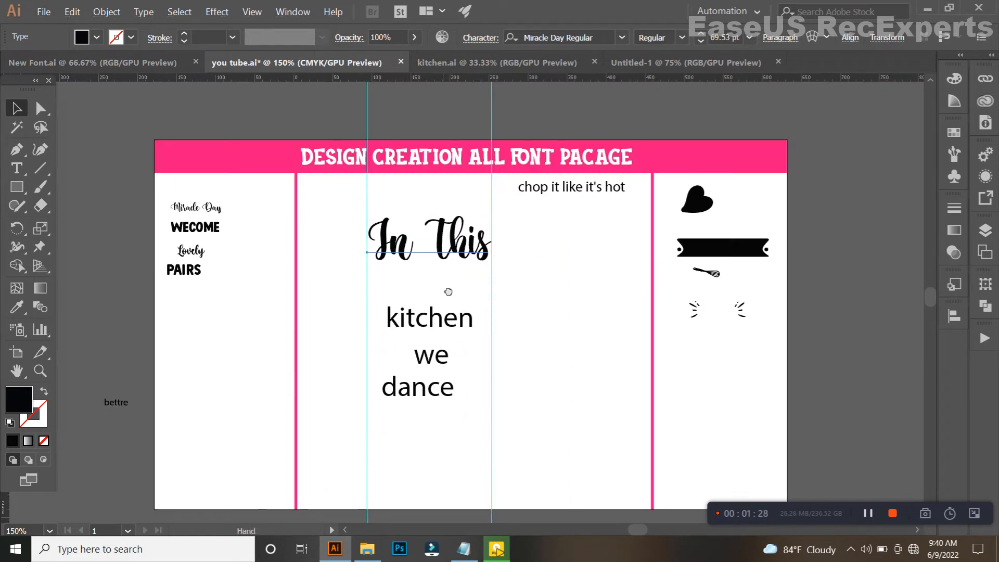
# Copy the PAIRS sample's text style to "kitchen", then browse the font families and set it to Pump Demi Bold LET.
pyautogui.scroll(1, 448, 292)
pyautogui.click(422, 326)
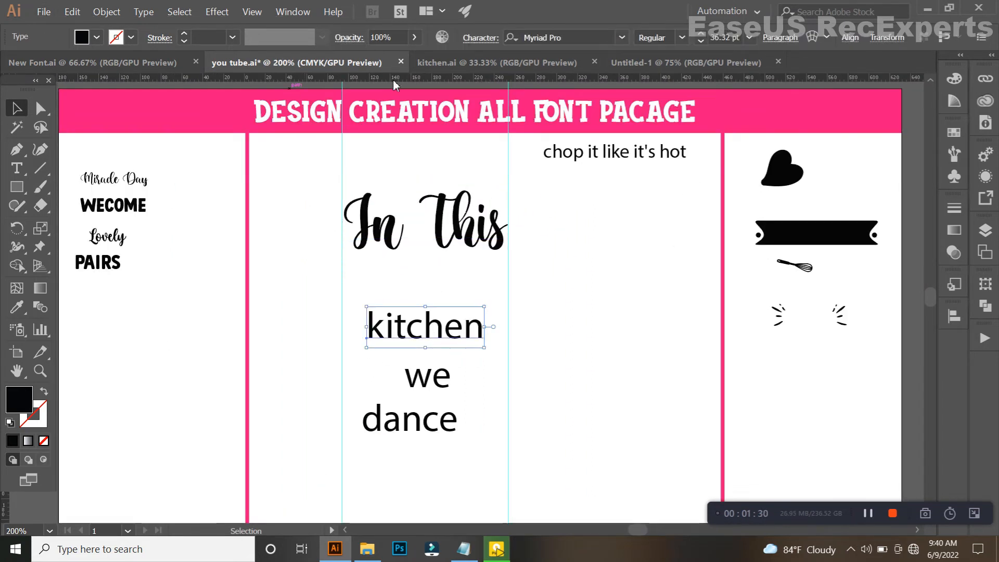
pyautogui.click(18, 305)
pyautogui.click(98, 277)
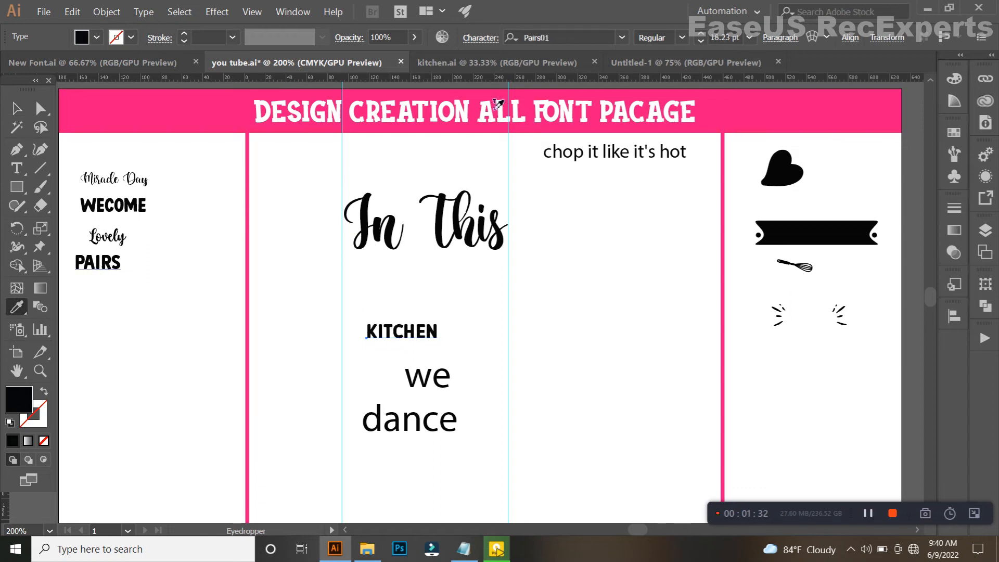
pyautogui.scroll(-1, 563, 45)
pyautogui.scroll(3, 563, 45)
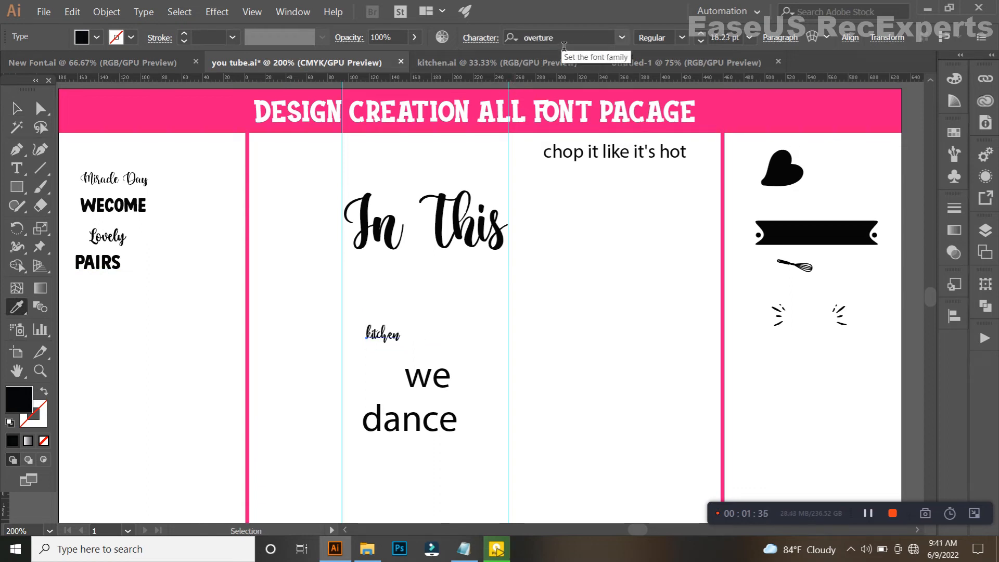
pyautogui.scroll(-4, 566, 44)
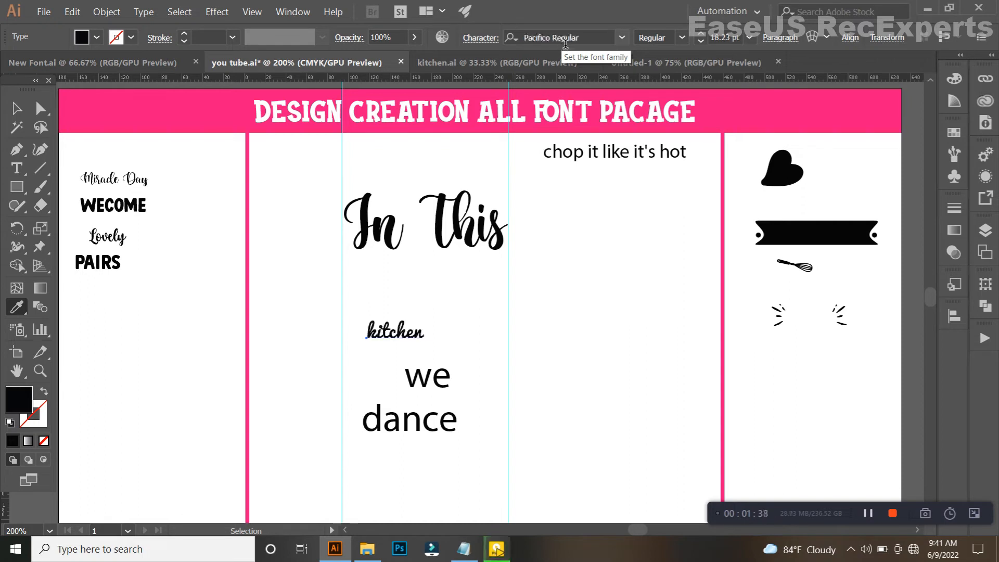
pyautogui.scroll(-2, 565, 44)
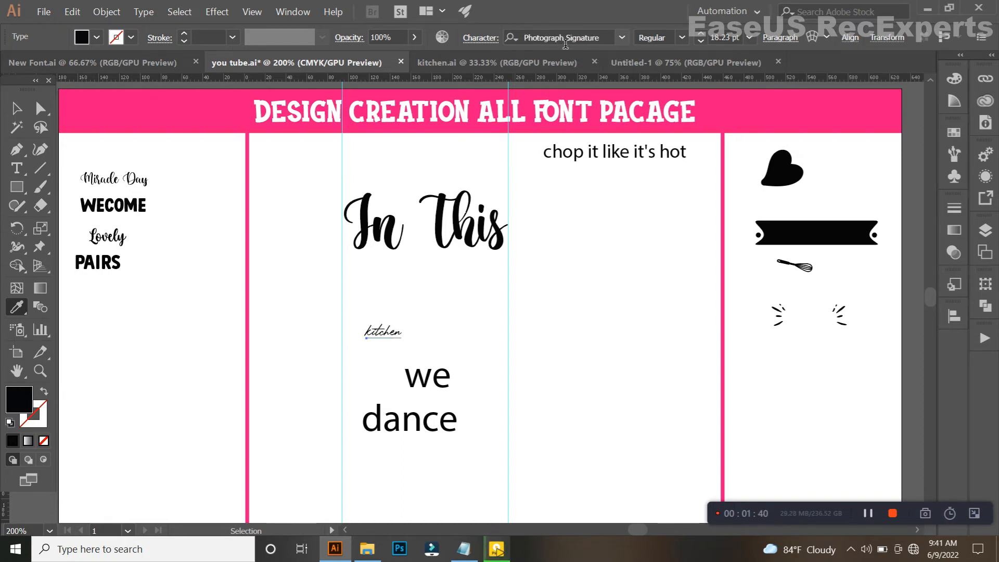
pyautogui.scroll(-5, 565, 44)
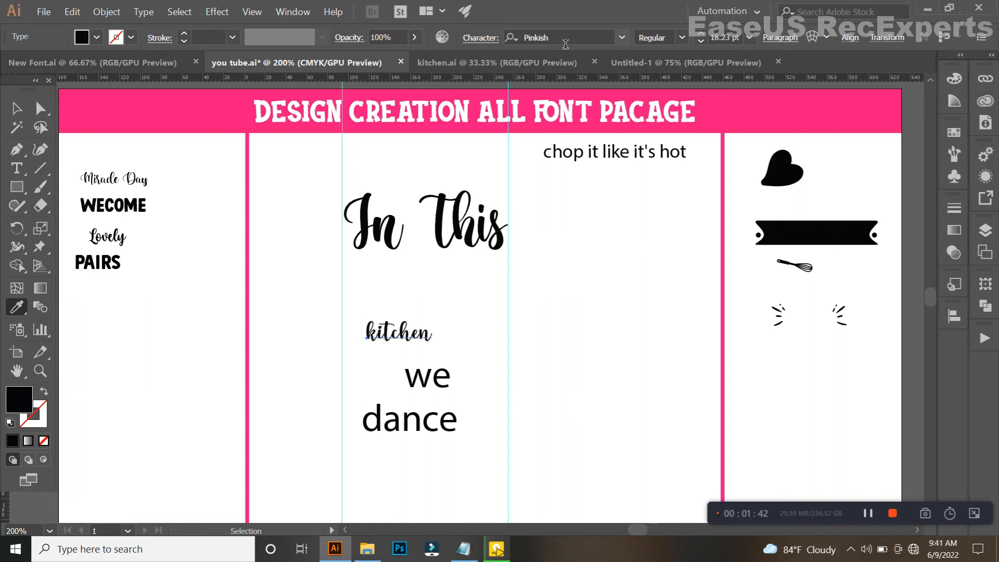
pyautogui.scroll(-6, 565, 44)
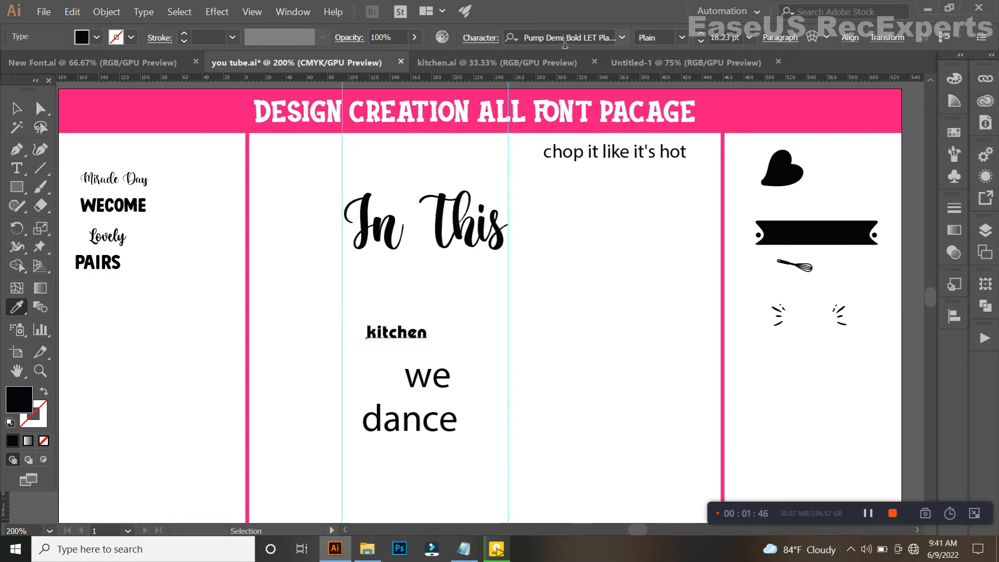
# Change "kitchen" to UPPERCASE and enlarge it to about 36.6 pt, reaching the second vertical guide.
pyautogui.click(143, 11)
pyautogui.moveTo(311, 186)
pyautogui.click(353, 187)
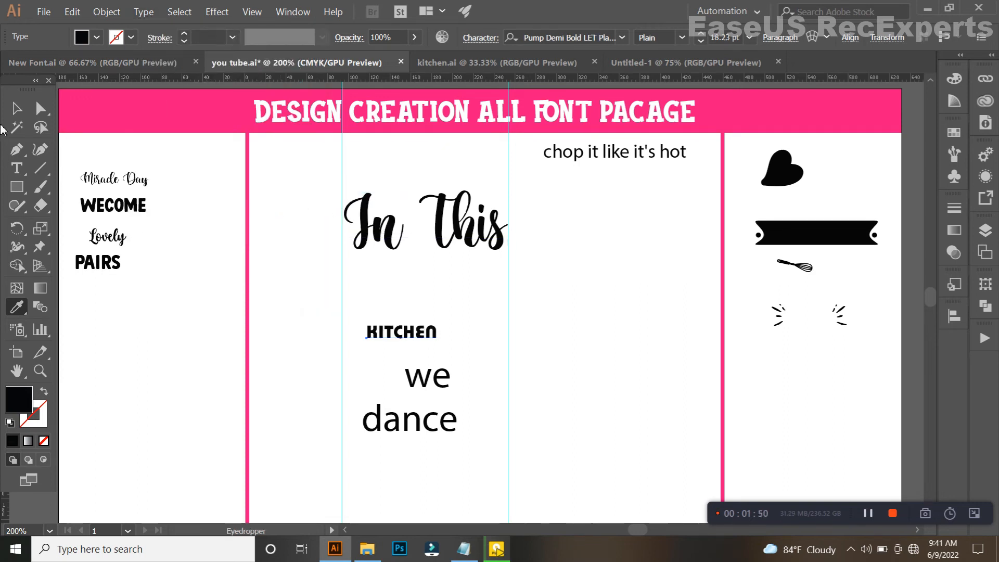
pyautogui.click(17, 109)
pyautogui.moveTo(438, 333); pyautogui.dragTo(508, 336)
pyautogui.click(471, 292)
# Move the black ribbon banner beneath "In This" and scale it to fit the width between the guides.
pyautogui.moveTo(793, 232); pyautogui.dragTo(360, 274)
pyautogui.scroll(2, 342, 275)
pyautogui.moveTo(598, 270); pyautogui.dragTo(686, 274)
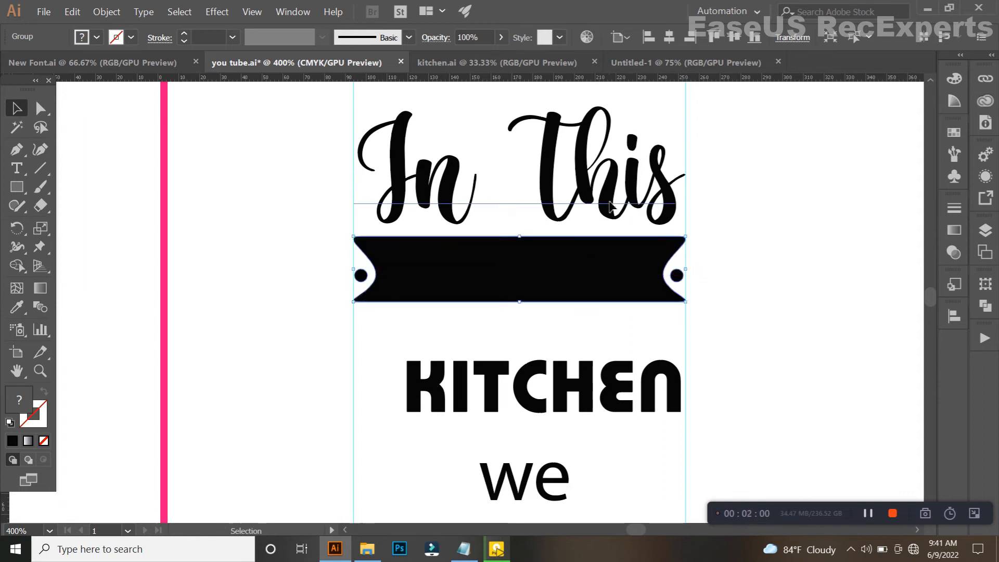
# Nudge "In This" down until its letters touch the upper edge of the ribbon banner.
pyautogui.click(610, 207)
pyautogui.press('Down')
pyautogui.press('Down')
pyautogui.press('Down')
pyautogui.press('Down')
pyautogui.press('Down')
pyautogui.press('Down')
pyautogui.press('Down')
pyautogui.press('Down')
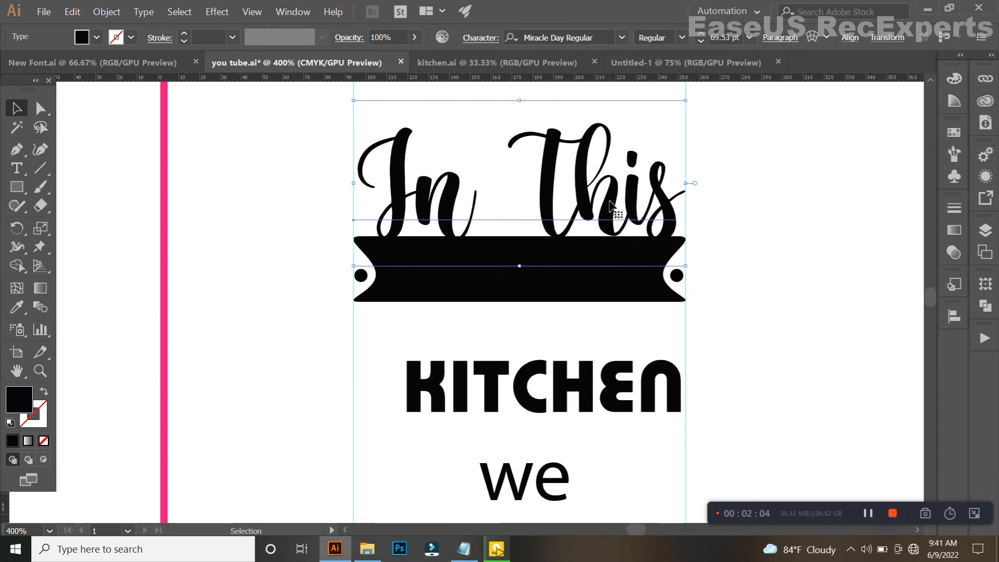
pyautogui.scroll(-1, 587, 224)
pyautogui.moveTo(585, 226); pyautogui.dragTo(532, 242)
pyautogui.click(608, 281)
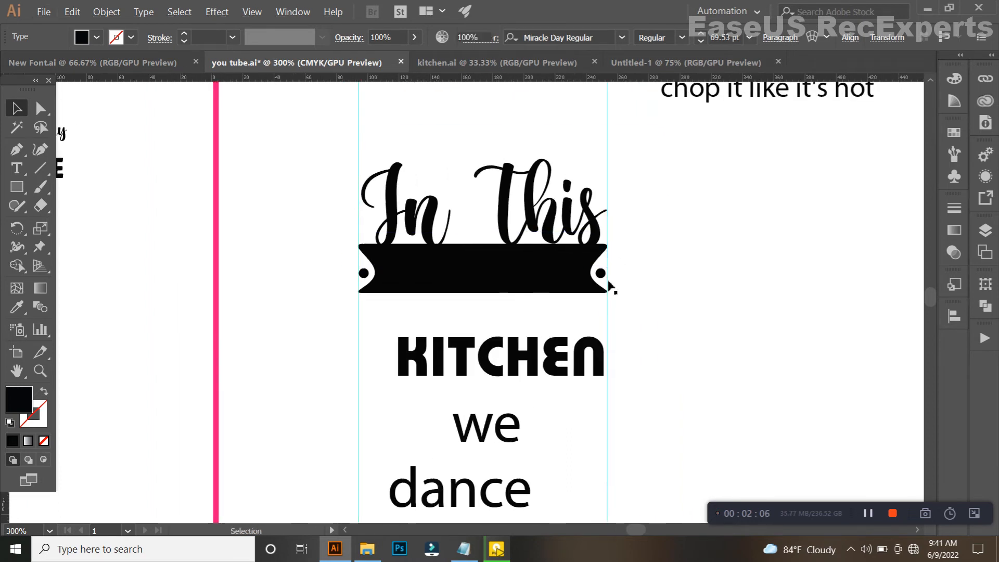
# Move the word "KITCHEN" onto the black ribbon banner, centred between its two end holes.
pyautogui.scroll(-1, 609, 285)
pyautogui.click(568, 349)
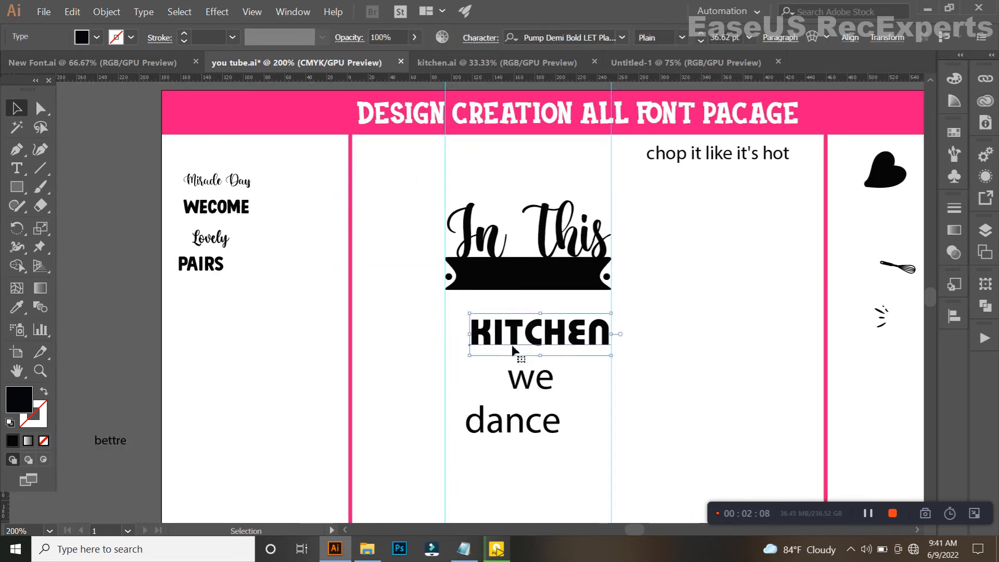
pyautogui.scroll(1, 515, 335)
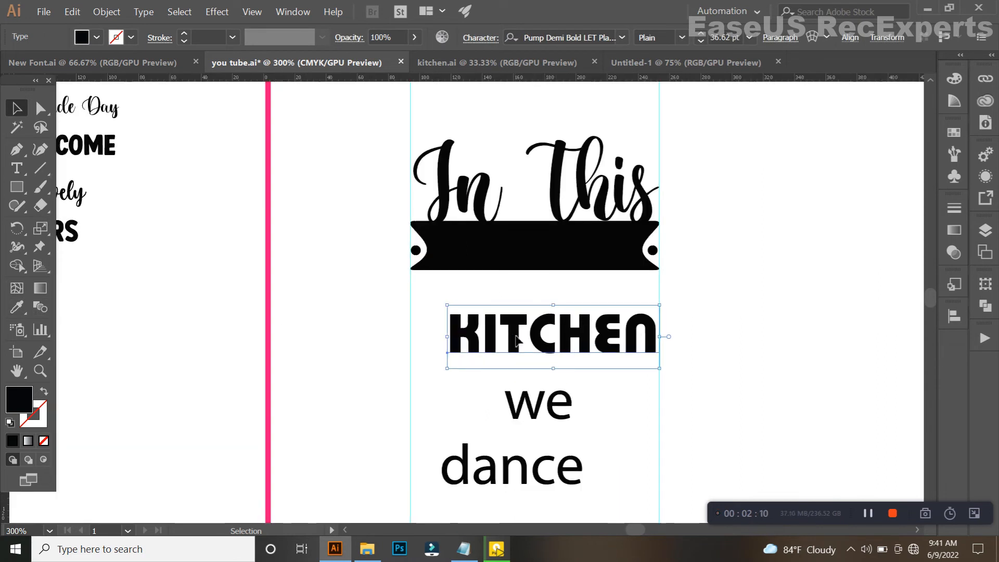
pyautogui.moveTo(515, 335); pyautogui.dragTo(498, 252)
pyautogui.hscroll(2, 520, 244)
pyautogui.scroll(1, 530, 243)
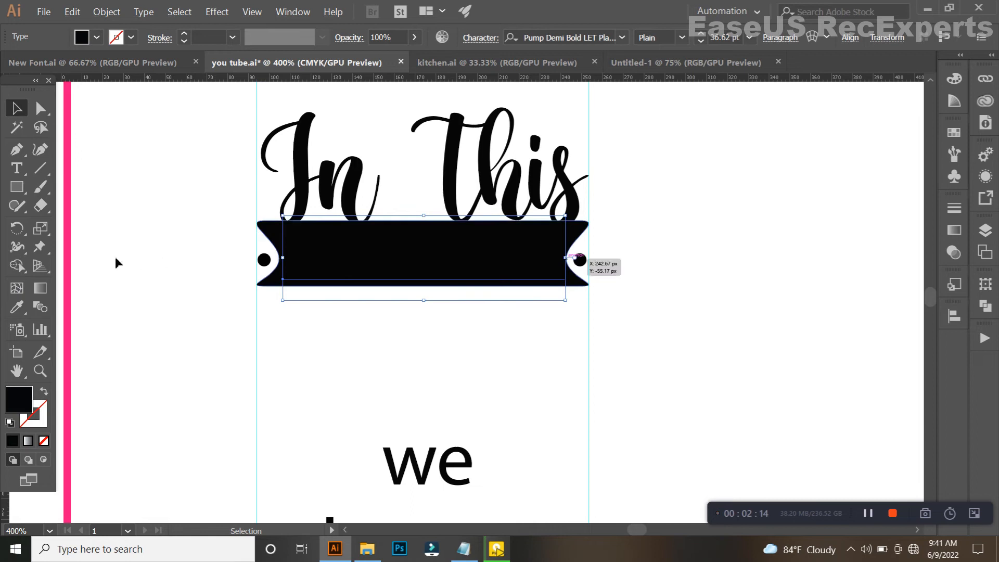
# Recolour the word "KITCHEN" white by sampling the blank artboard and convert it to outlines.
pyautogui.click(17, 307)
pyautogui.click(107, 252)
pyautogui.click(14, 107)
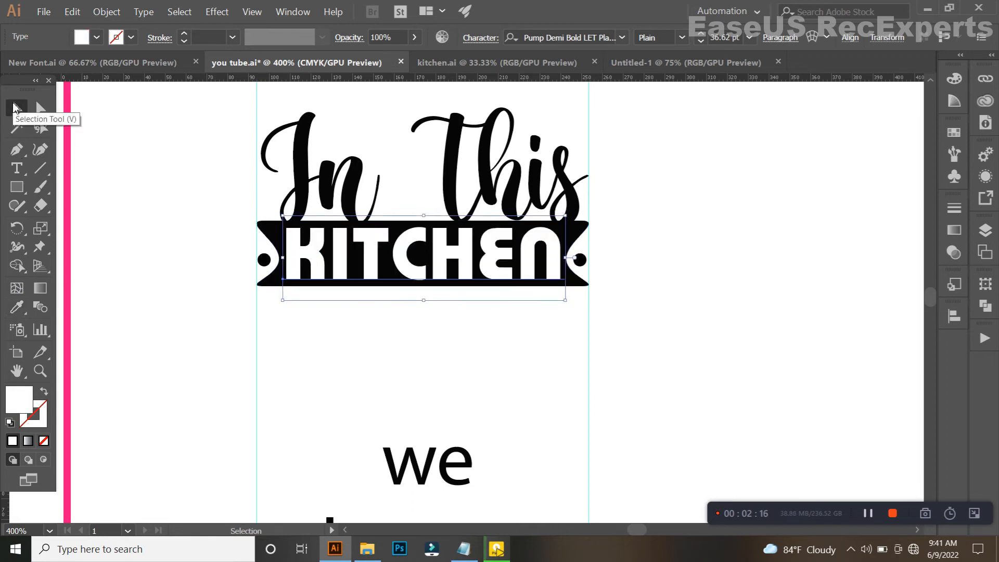
pyautogui.hotkey('ctrl', 'shift', 'o')
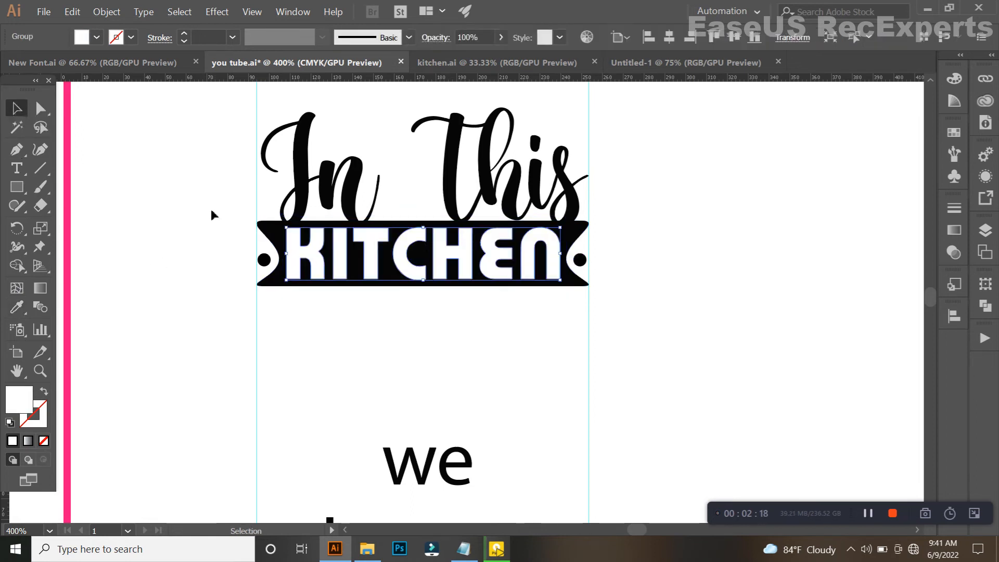
# Stretch the outlined "KITCHEN" slightly towards the ribbon's left end so it fills the banner more evenly.
pyautogui.scroll(2, 290, 264)
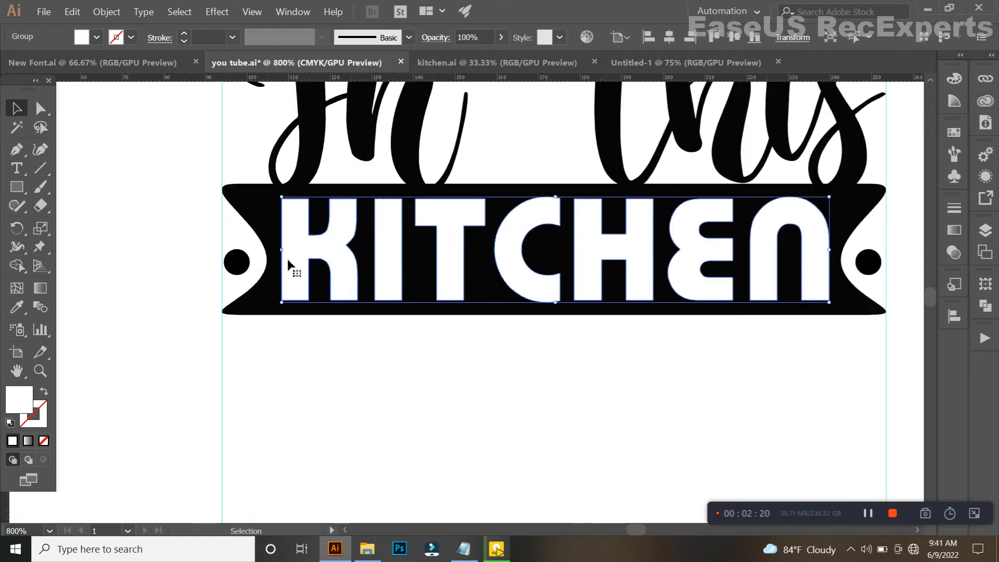
pyautogui.moveTo(282, 250); pyautogui.dragTo(277, 251)
pyautogui.scroll(-2, 367, 262)
pyautogui.click(498, 306)
# Convert the "In This" script text above the banner to outlines.
pyautogui.click(483, 195)
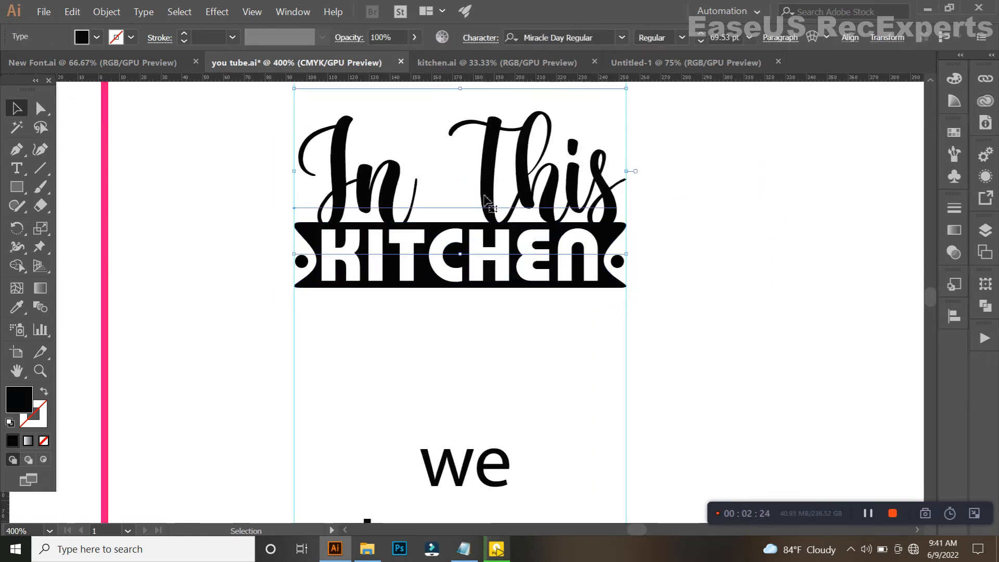
pyautogui.scroll(-2, 484, 197)
pyautogui.click(489, 170)
pyautogui.click(546, 299)
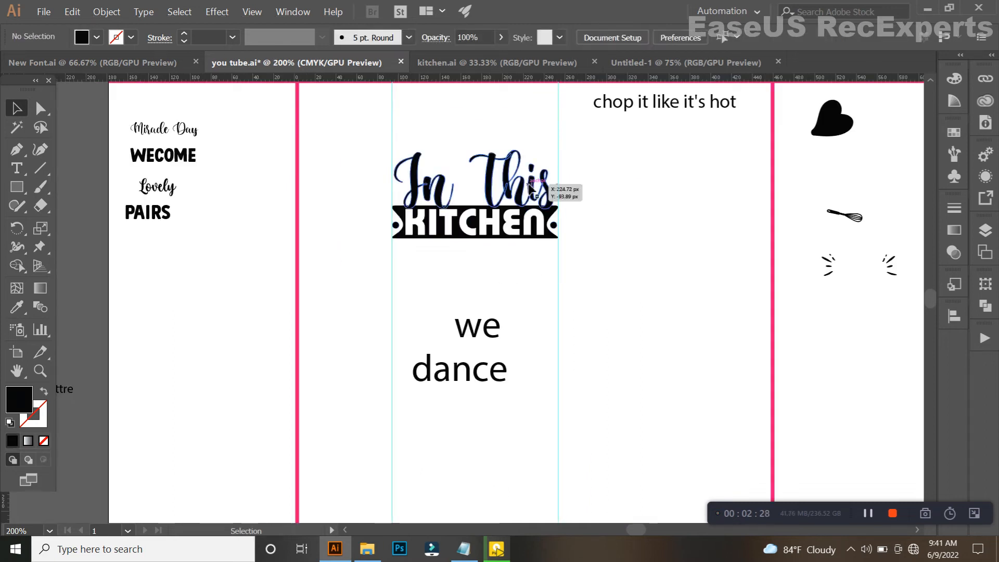
# Offset the outlines of "In This" by 3 px with miter joins and a miter limit of 4.
pyautogui.click(544, 186)
pyautogui.click(140, 13)
pyautogui.click(116, 13)
pyautogui.click(116, 13)
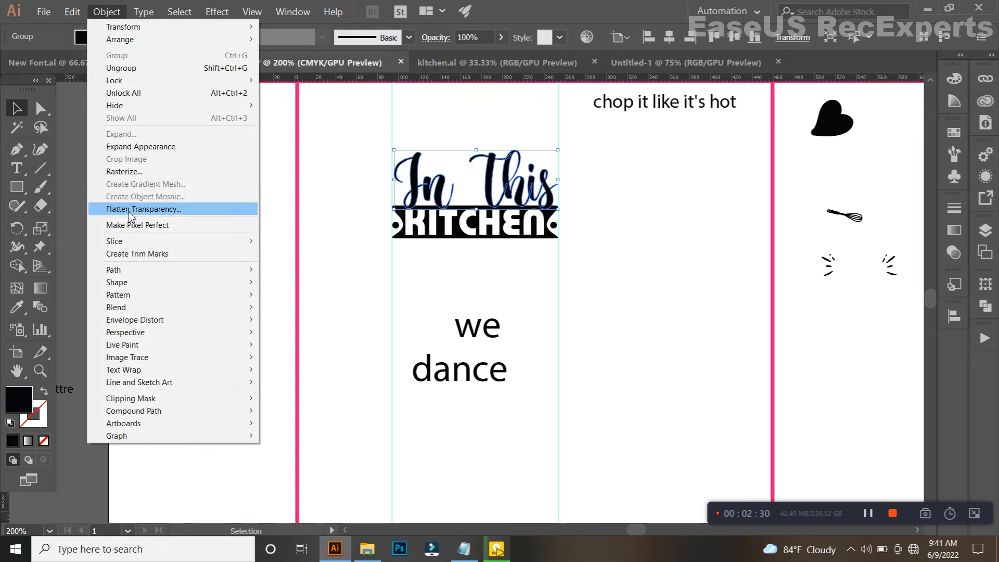
pyautogui.moveTo(156, 269)
pyautogui.click(336, 315)
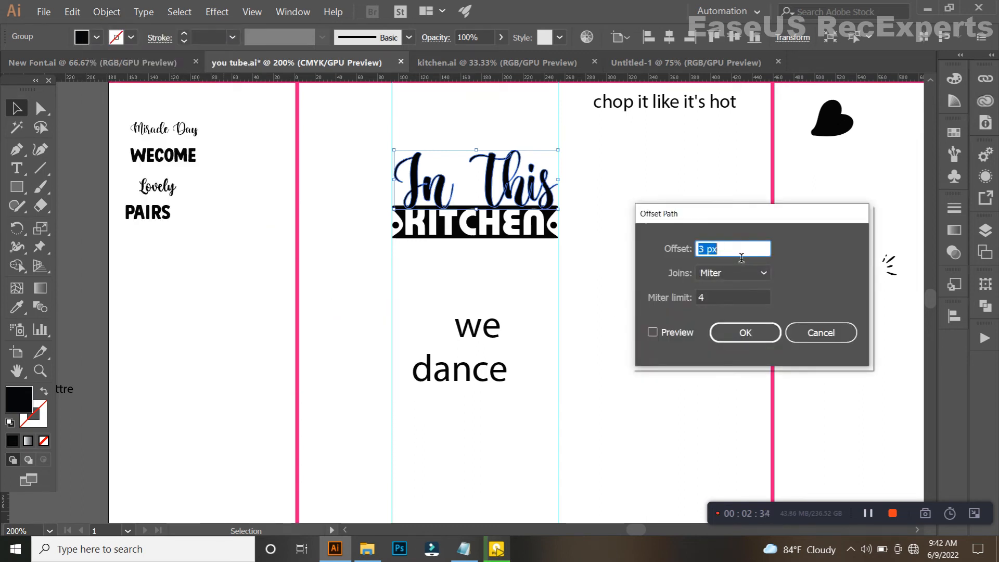
pyautogui.click(653, 333)
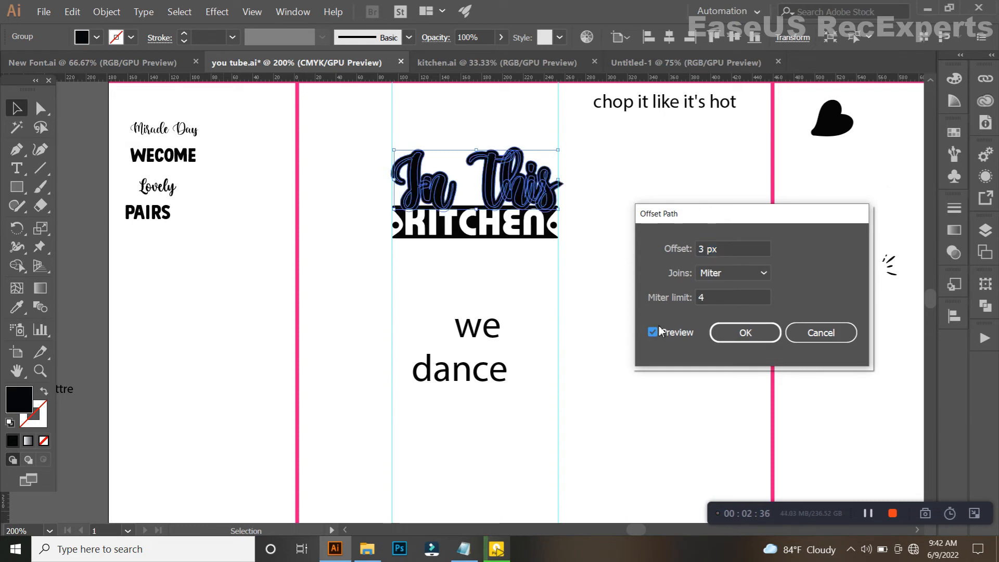
pyautogui.click(739, 333)
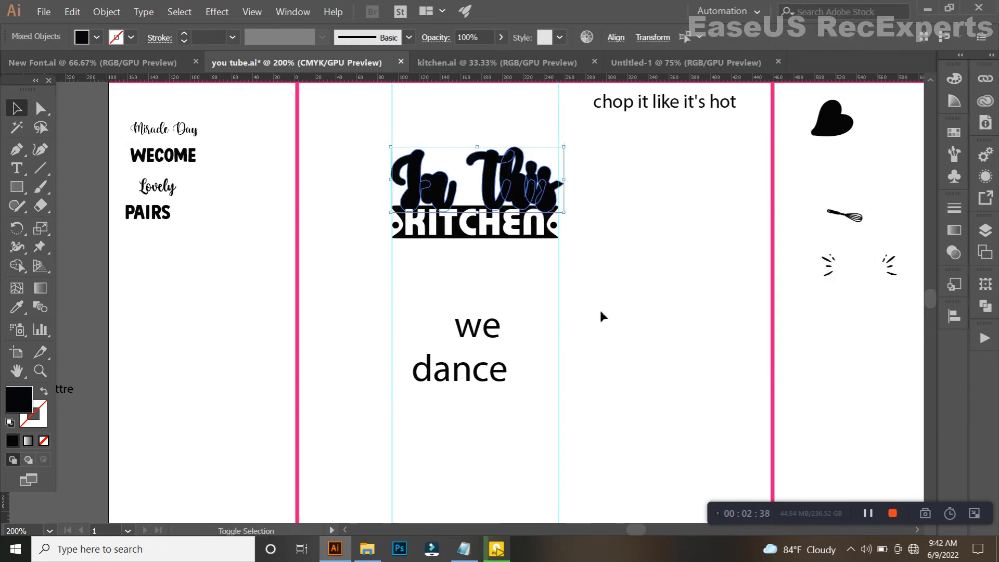
# Select the offset shapes and ribbon, and use Shape Builder to cut the offset overlaps out of the banner beneath "This".
pyautogui.keyDown('shift'); pyautogui.click(555, 246); pyautogui.keyUp('shift')
pyautogui.hotkey('shift', 'm')
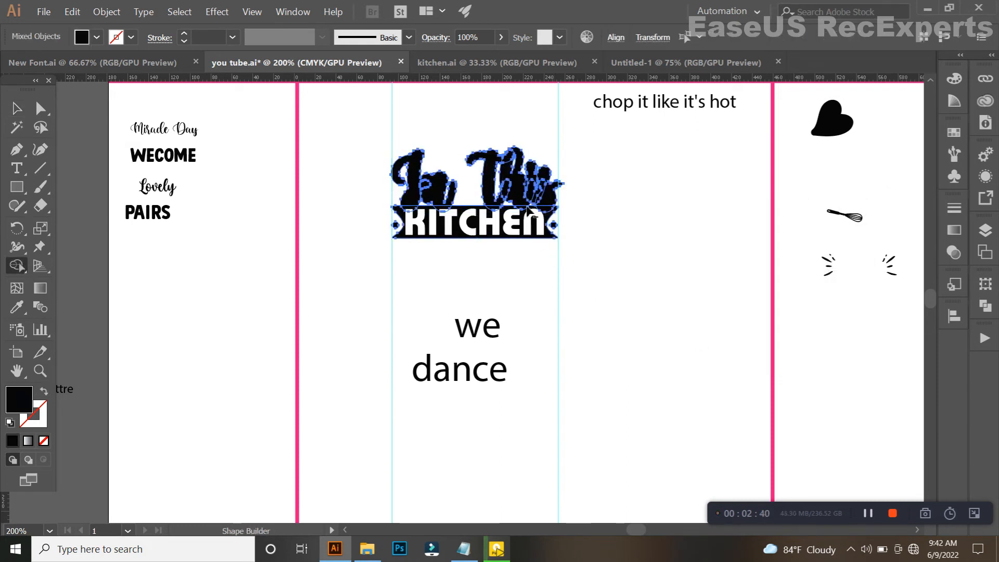
pyautogui.scroll(8, 528, 210)
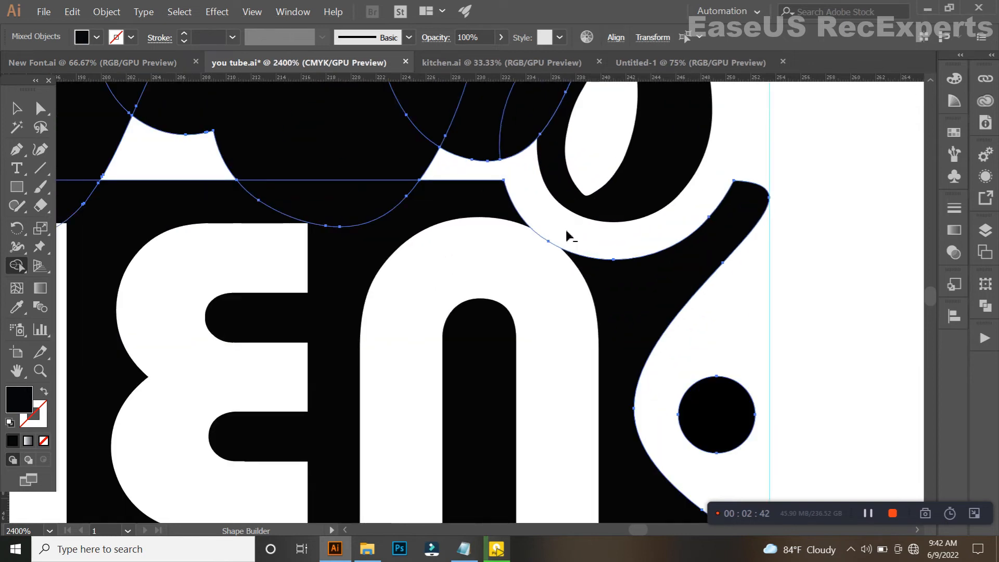
pyautogui.keyDown('alt'); pyautogui.click(536, 249); pyautogui.keyUp('alt')
pyautogui.hotkey('ctrl', 'z')
pyautogui.scroll(-2, 478, 231)
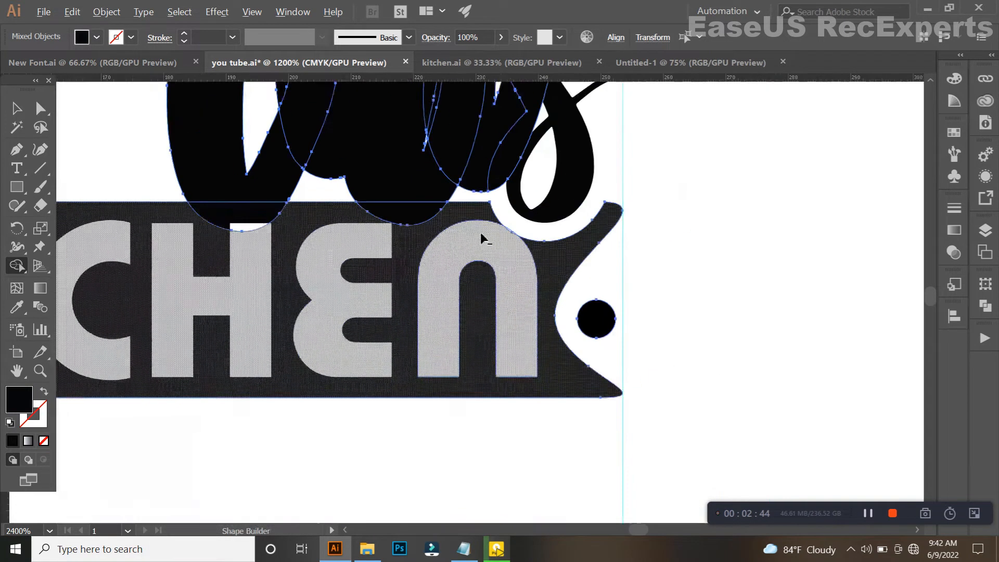
pyautogui.moveTo(419, 224); pyautogui.dragTo(474, 292)
pyautogui.scroll(4, 458, 264)
pyautogui.scroll(-5, 462, 261)
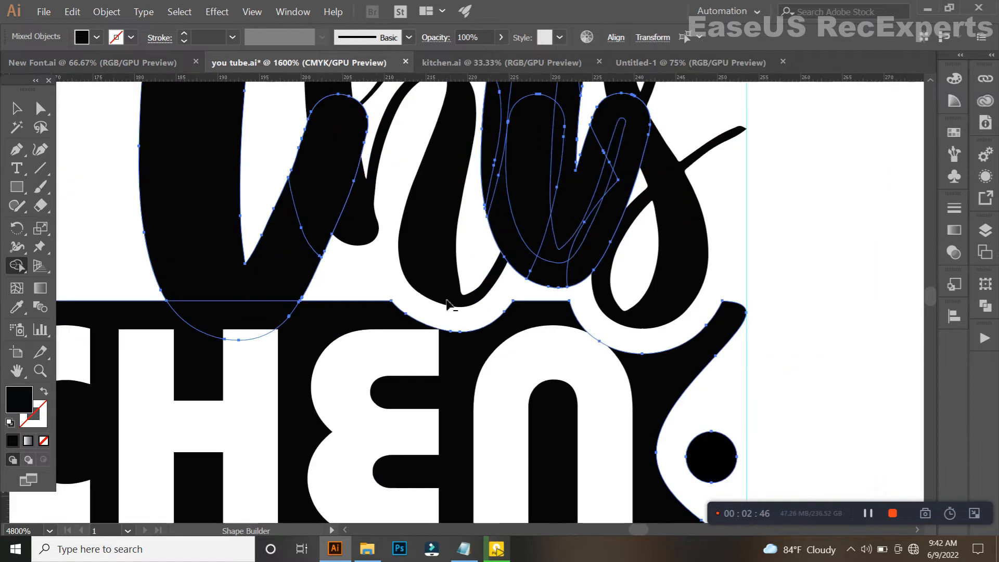
pyautogui.scroll(4, 453, 296)
pyautogui.scroll(-4, 312, 323)
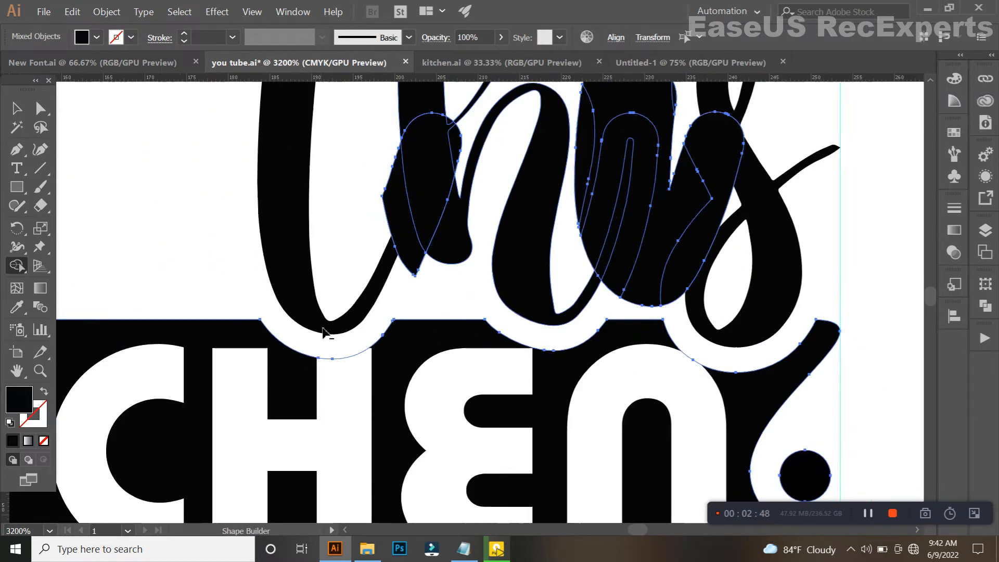
# Cut the remaining offset overlaps out of the banner beneath the letters of "In" with Shape Builder.
pyautogui.scroll(2, 293, 285)
pyautogui.scroll(2, 296, 272)
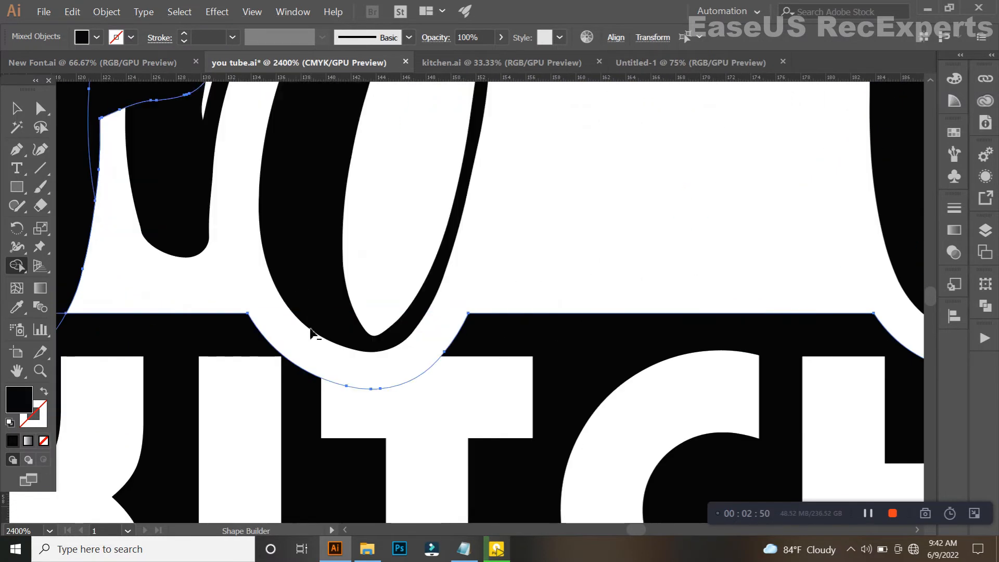
pyautogui.scroll(-4, 315, 335)
pyautogui.scroll(2, 384, 290)
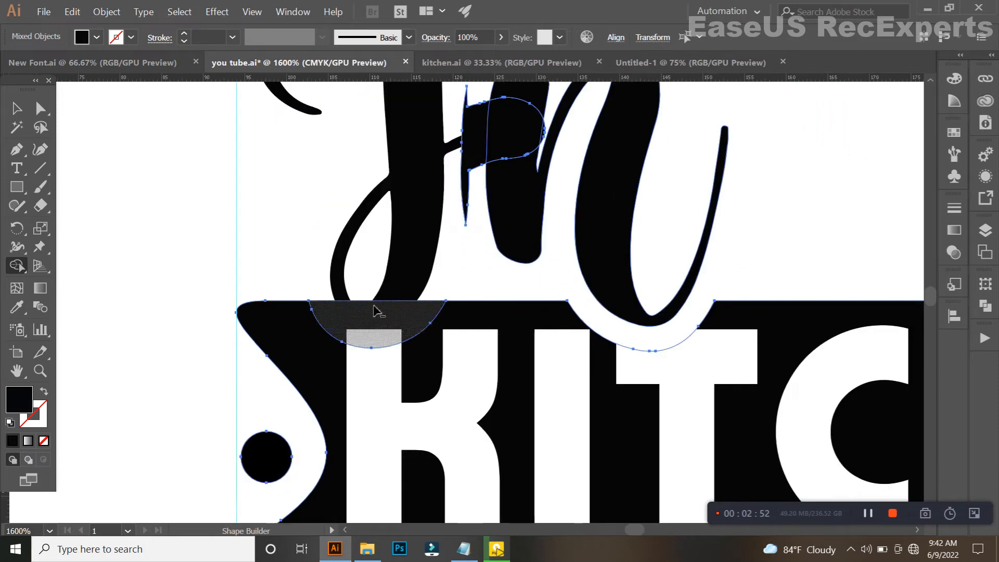
pyautogui.scroll(-4, 364, 301)
pyautogui.scroll(2, 369, 271)
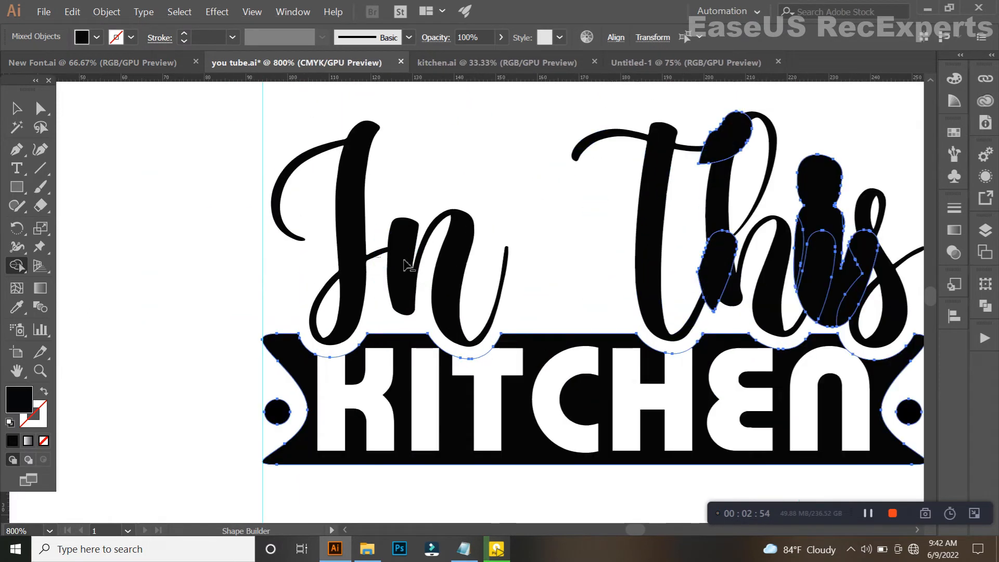
# Remove the leftover offset pieces around the letters of "This" with Shape Builder and deselect the artwork.
pyautogui.moveTo(702, 142); pyautogui.dragTo(736, 156)
pyautogui.moveTo(665, 253); pyautogui.dragTo(752, 262)
pyautogui.moveTo(779, 264); pyautogui.dragTo(883, 278)
pyautogui.scroll(3, 620, 268)
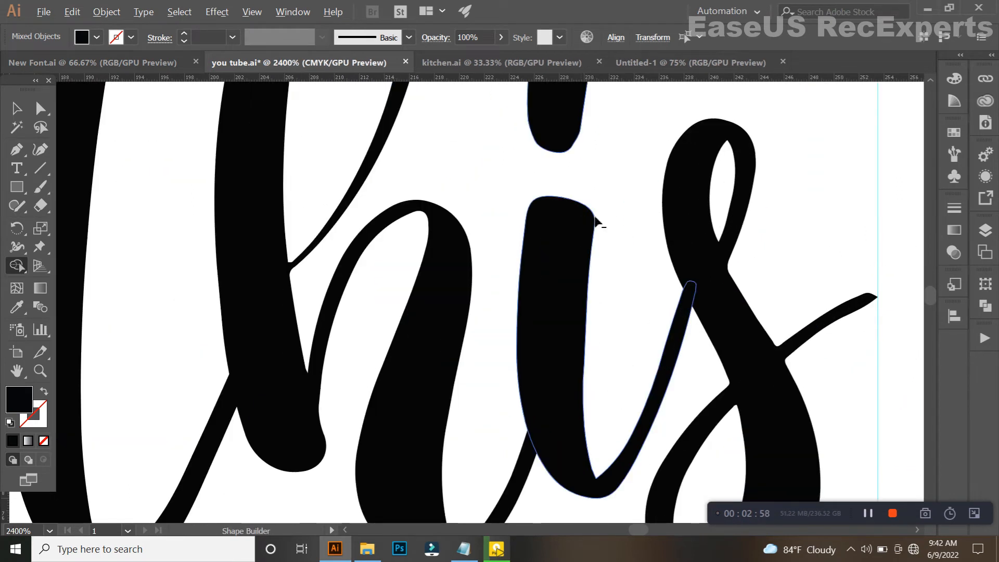
pyautogui.scroll(-3, 620, 265)
pyautogui.press('v')
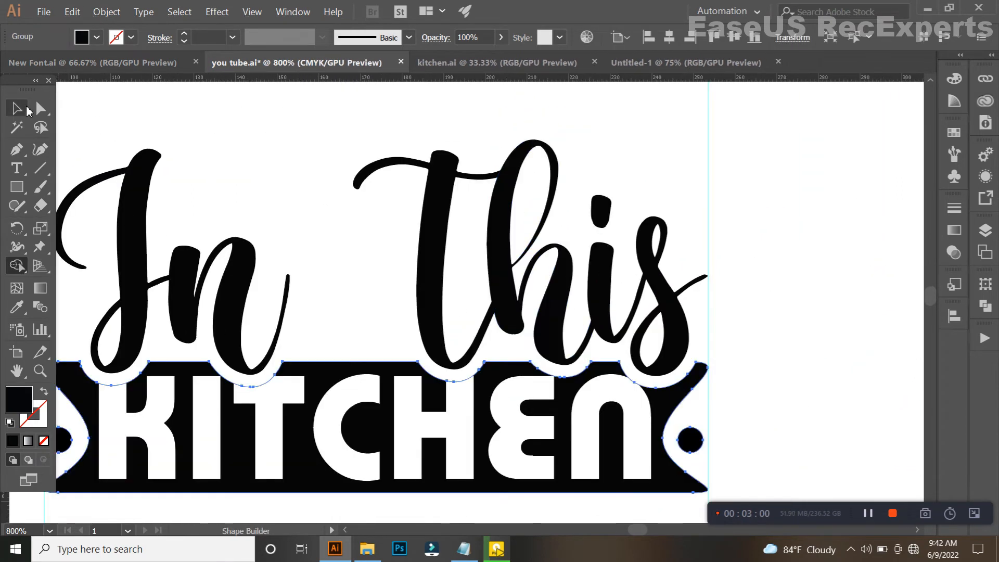
pyautogui.click(316, 257)
pyautogui.scroll(-3, 316, 257)
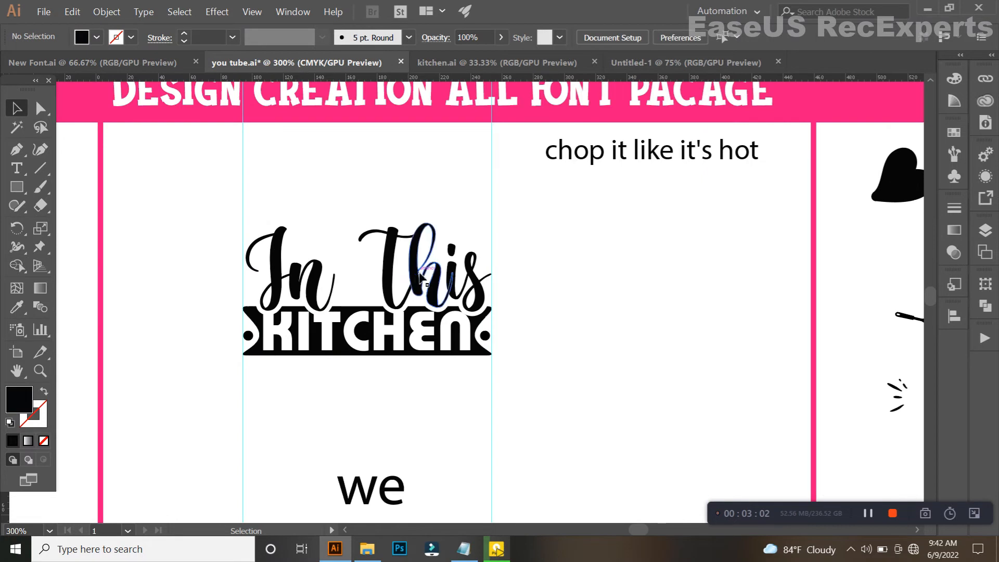
# Unite the overlapping letter shapes of "In This" with Pathfinder.
pyautogui.click(424, 274)
pyautogui.click(985, 306)
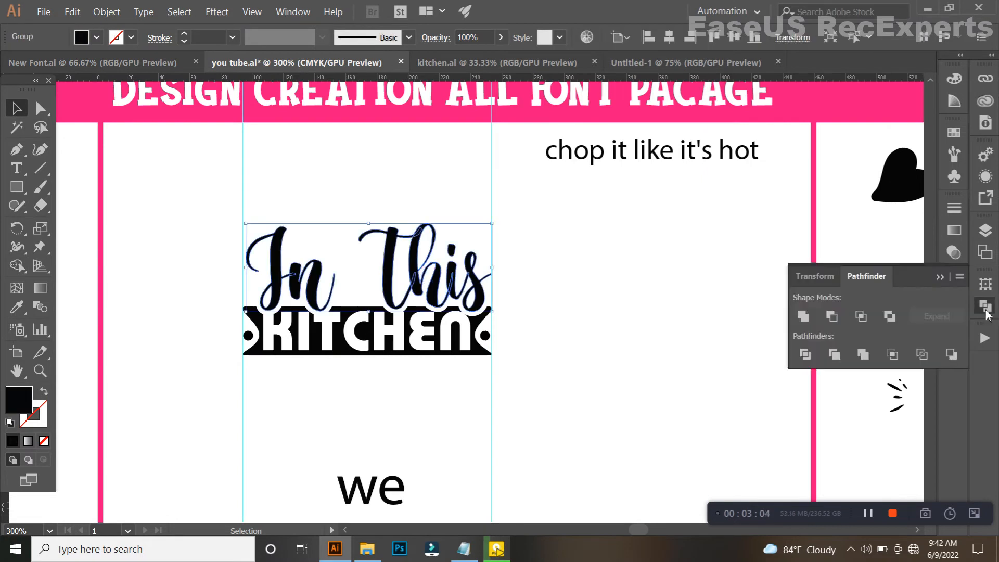
pyautogui.click(799, 318)
pyautogui.click(572, 295)
pyautogui.scroll(-2, 573, 296)
pyautogui.moveTo(573, 330); pyautogui.dragTo(590, 269)
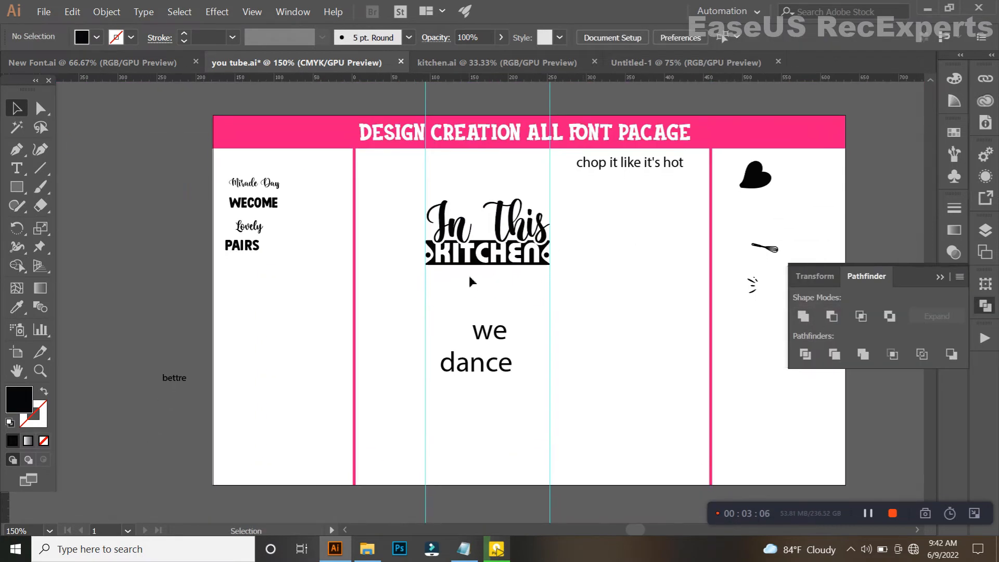
# Apply the Hey Lovely Hearts Script style of the "Lovely" sample to the word "we".
pyautogui.scroll(1, 468, 281)
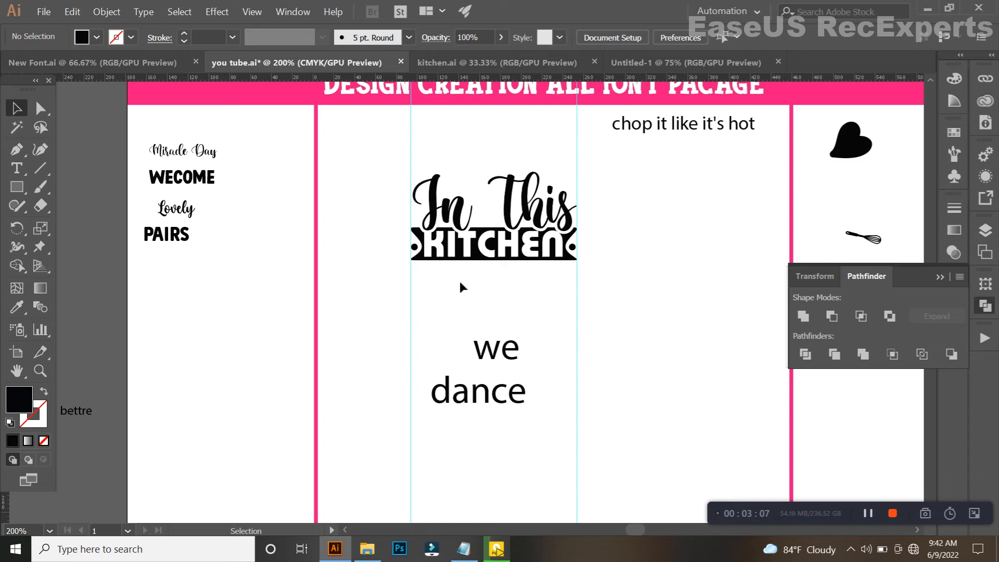
pyautogui.click(511, 340)
pyautogui.click(18, 303)
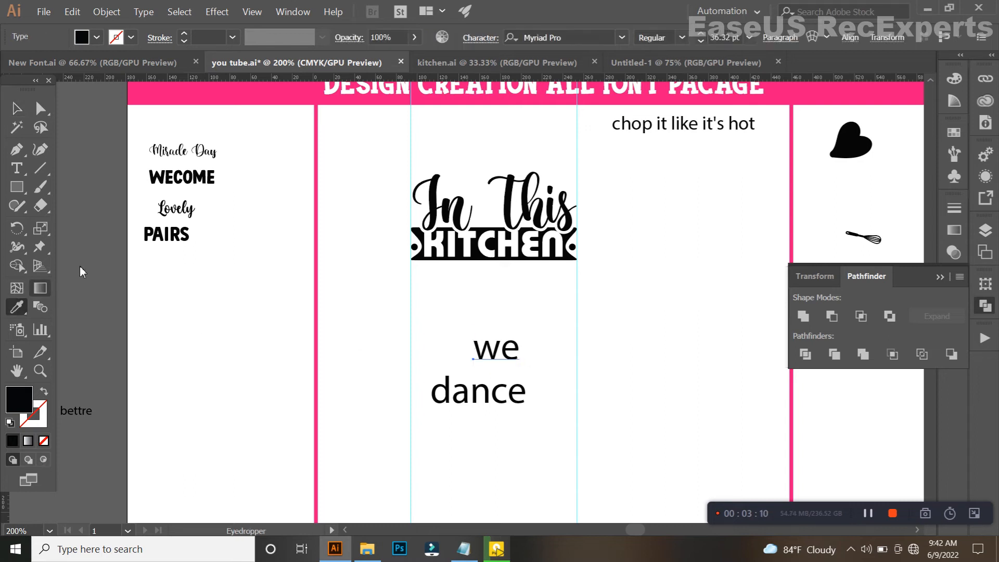
pyautogui.click(173, 222)
pyautogui.click(16, 113)
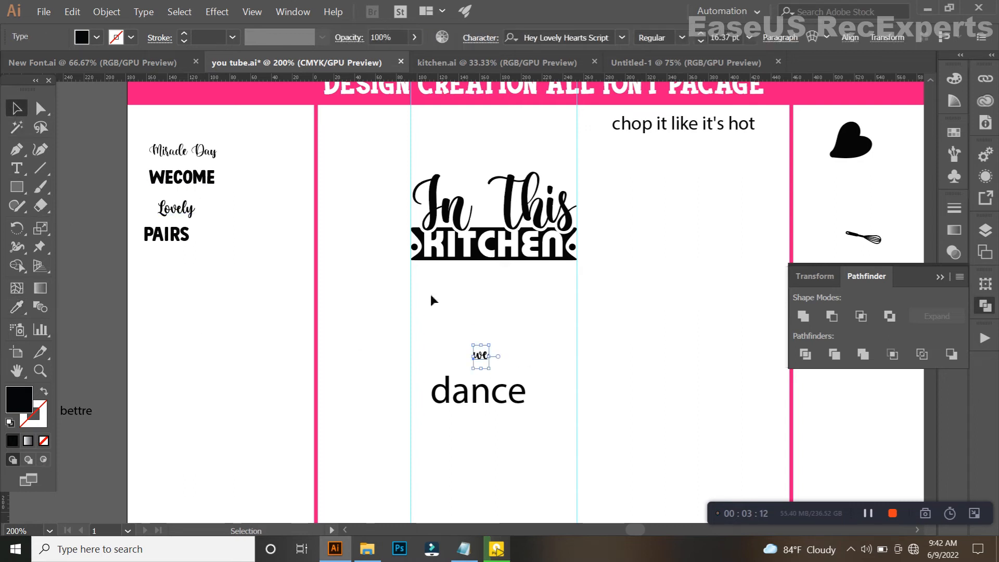
# Enlarge "we" to about 64.2 pt and place it between "KITCHEN" and "dance".
pyautogui.scroll(2, 583, 376)
pyautogui.moveTo(397, 340); pyautogui.dragTo(442, 340)
pyautogui.moveTo(364, 329); pyautogui.dragTo(473, 286)
# Replace the "e" in "we" with the alternate glyph whose tail ends in an upward curl.
pyautogui.press('t')
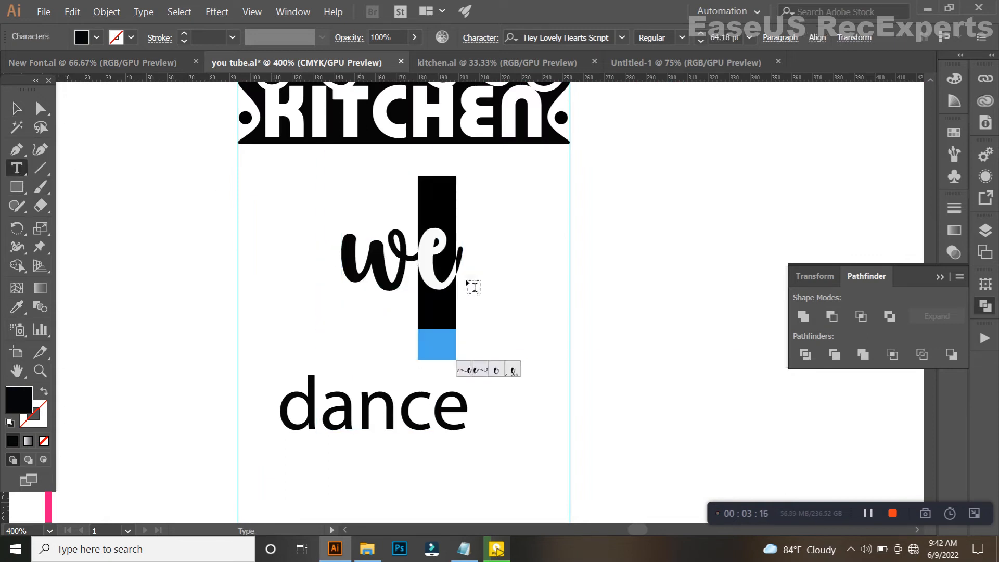
pyautogui.click(499, 373)
pyautogui.press('Escape')
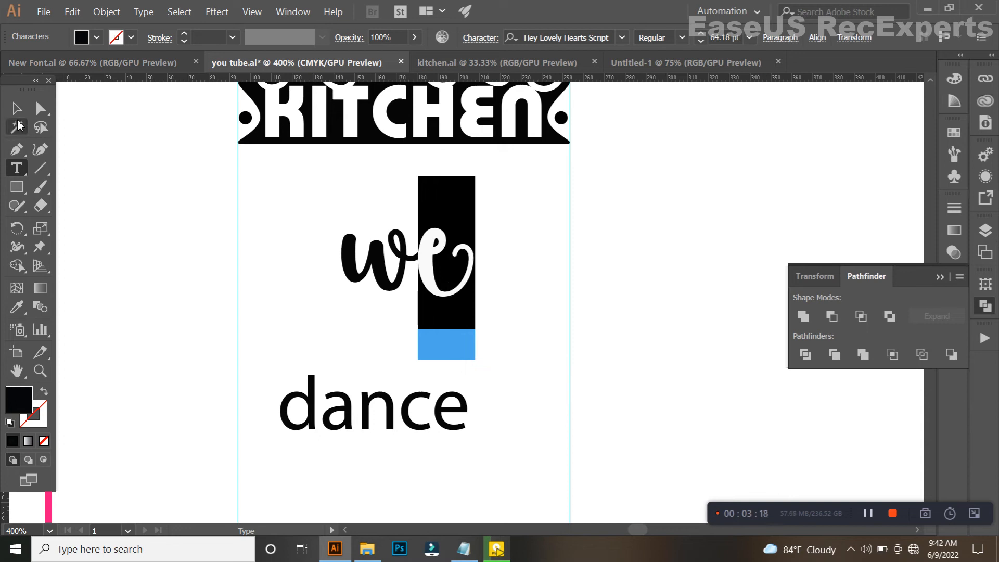
# Move "we" directly beneath the ribbon banner, roughly centred on it.
pyautogui.click(344, 163)
pyautogui.moveTo(373, 266); pyautogui.dragTo(471, 327)
pyautogui.moveTo(533, 343); pyautogui.dragTo(452, 279)
# Move the whisk graphic from the graphics column to the blank area beside "In This", below "chop it like it's hot".
pyautogui.scroll(-2, 451, 279)
pyautogui.click(850, 228)
pyautogui.moveTo(805, 229); pyautogui.dragTo(406, 158)
pyautogui.moveTo(533, 180); pyautogui.dragTo(603, 192)
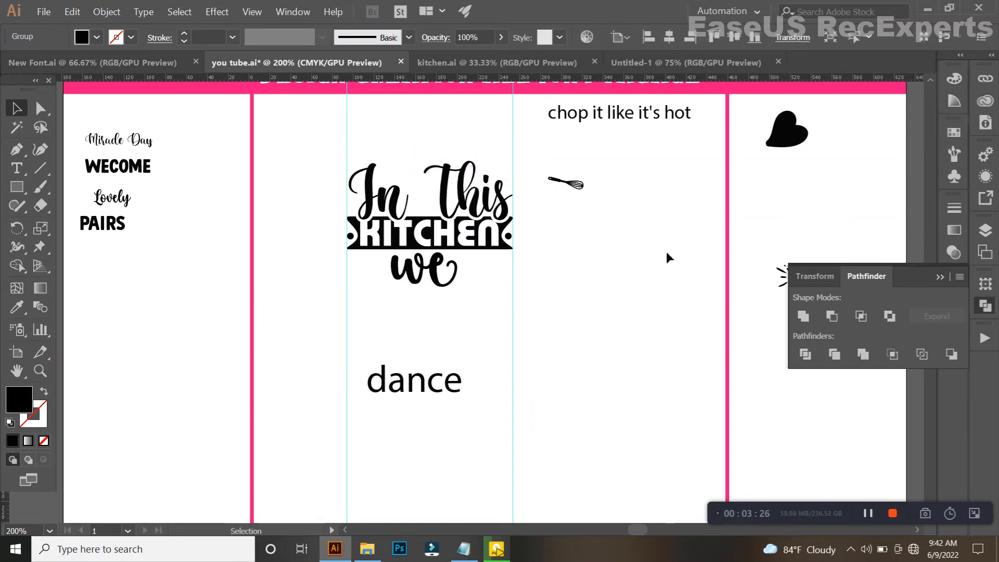
pyautogui.click(664, 256)
# Place the left set of accent strokes beside the "w" of "we" and scale it to about the word's height.
pyautogui.scroll(1, 775, 281)
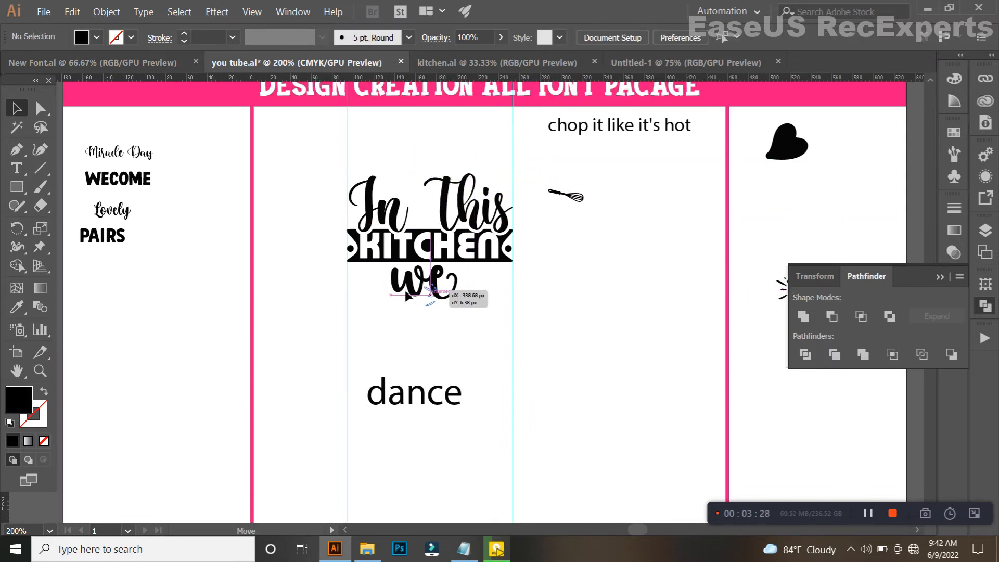
pyautogui.click(377, 282)
pyautogui.scroll(3, 377, 282)
pyautogui.moveTo(414, 311)
pyautogui.mouseDown()
pyautogui.moveTo(477, 312)
pyautogui.moveTo(486, 299)
pyautogui.moveTo(434, 296)
pyautogui.mouseUp()
pyautogui.moveTo(371, 301); pyautogui.dragTo(381, 291)
pyautogui.scroll(-2, 407, 295)
pyautogui.scroll(-2, 429, 316)
pyautogui.click(572, 315)
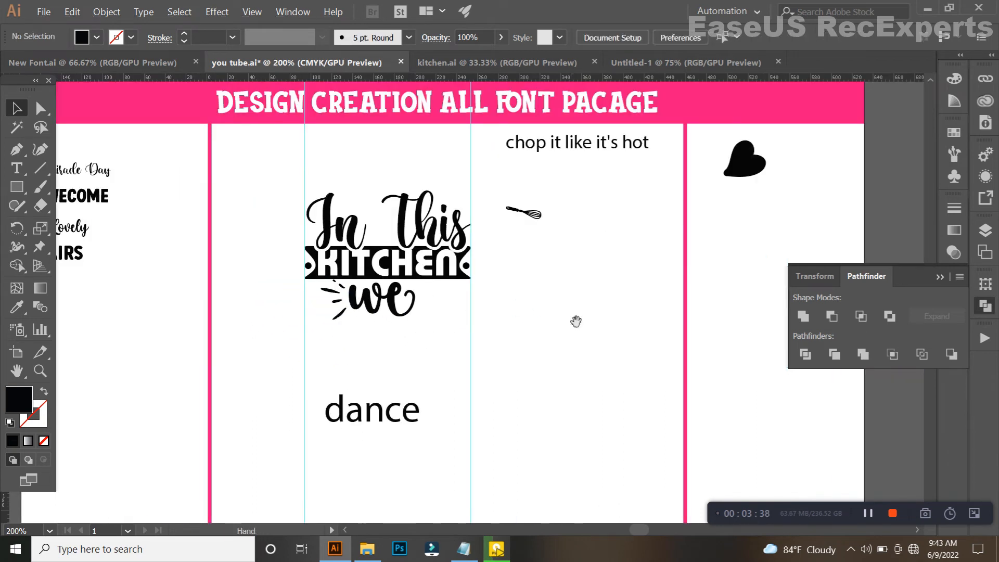
# Place the right set of accent strokes beside the curled "e" and enlarge it to match the left set.
pyautogui.scroll(1, 522, 300)
pyautogui.moveTo(630, 269)
pyautogui.mouseDown()
pyautogui.moveTo(486, 277)
pyautogui.moveTo(263, 264)
pyautogui.moveTo(530, 339)
pyautogui.mouseUp()
pyautogui.scroll(4, 248, 282)
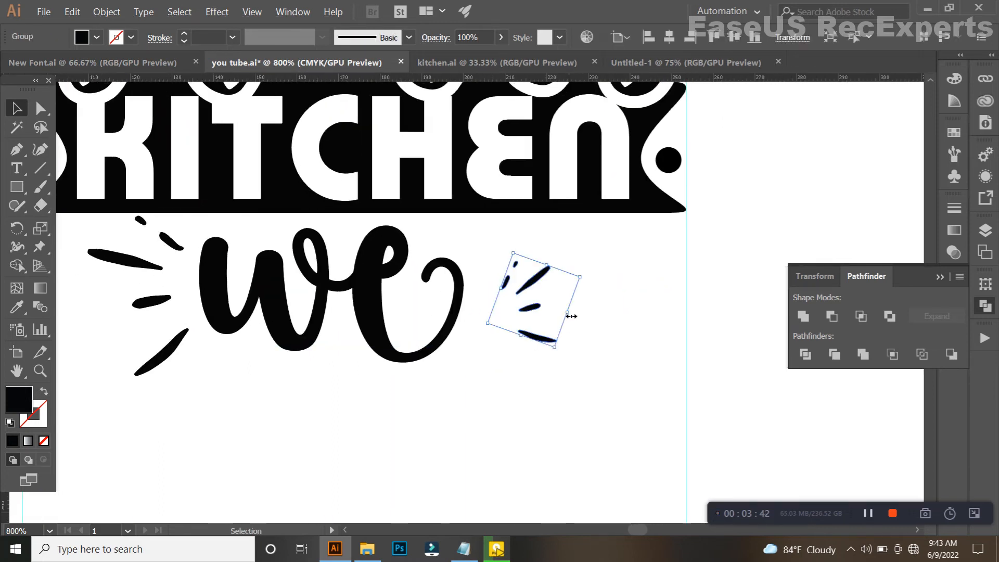
pyautogui.moveTo(578, 318)
pyautogui.mouseDown()
pyautogui.moveTo(575, 332)
pyautogui.moveTo(647, 317)
pyautogui.moveTo(694, 330)
pyautogui.mouseUp()
pyautogui.moveTo(565, 309); pyautogui.dragTo(514, 308)
# Try lowering "we" slightly between its accent strokes, and undo the move.
pyautogui.scroll(-2, 512, 309)
pyautogui.moveTo(477, 346); pyautogui.dragTo(345, 357)
pyautogui.scroll(1, 364, 350)
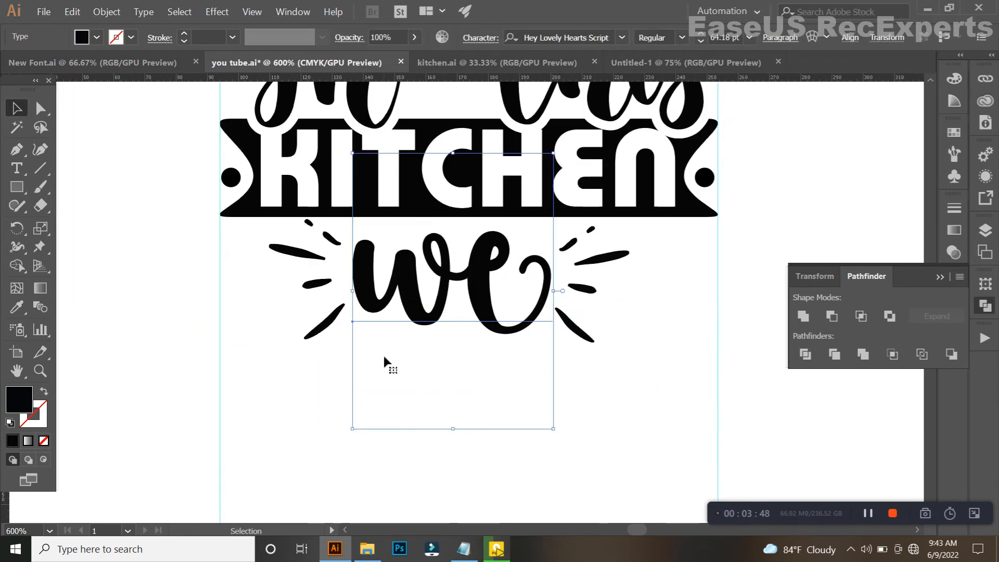
pyautogui.hotkey('ctrl', 'z')
pyautogui.click(290, 391)
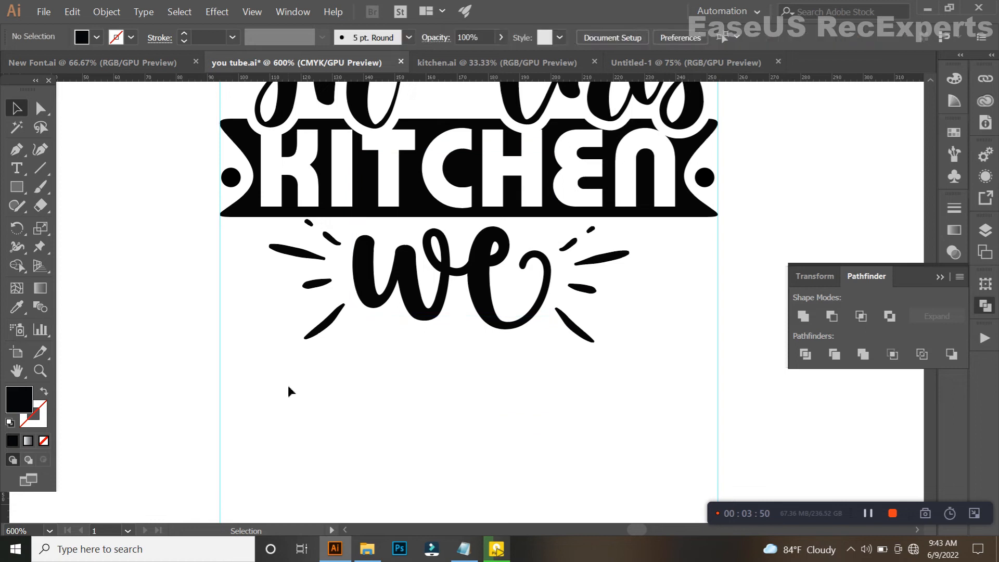
# Select "we" together with both sets of accent strokes and apply Expand Appearance.
pyautogui.moveTo(622, 302); pyautogui.dragTo(622, 300)
pyautogui.click(107, 12)
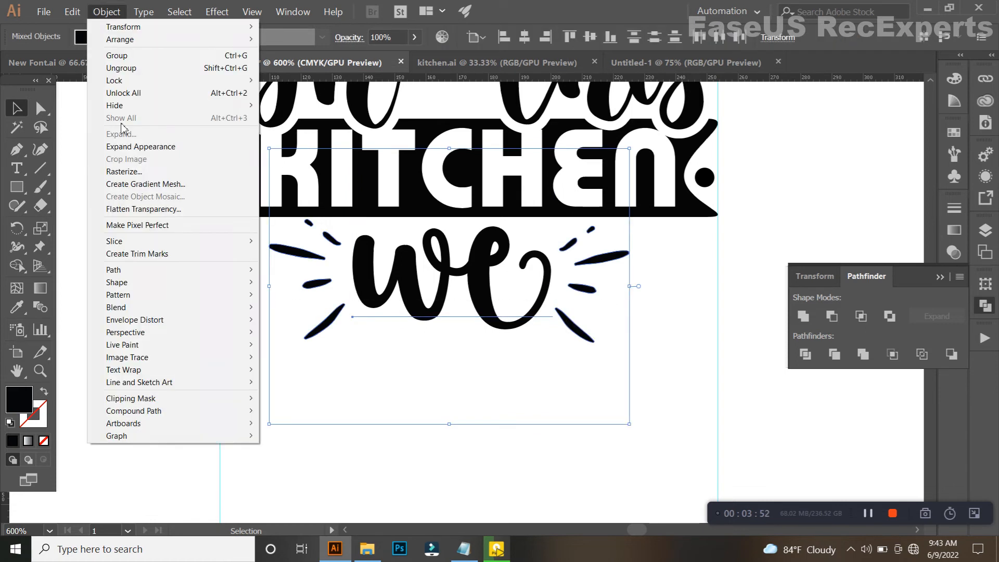
pyautogui.click(131, 148)
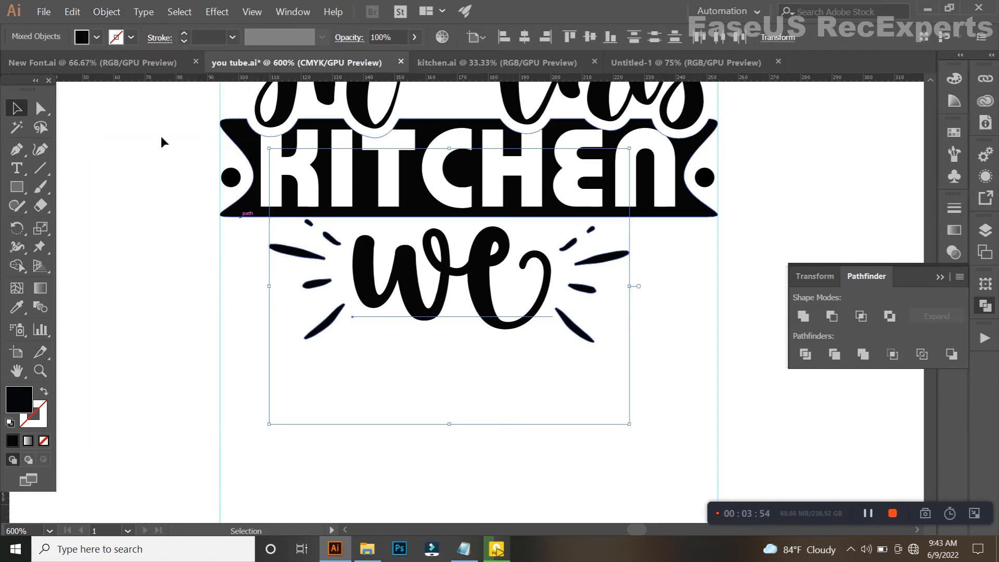
# Expand "we" with its accent strokes and enlarge the group to nearly the banner's width, placed just below the banner.
pyautogui.click(101, 12)
pyautogui.click(129, 140)
pyautogui.click(464, 358)
pyautogui.moveTo(639, 288); pyautogui.dragTo(689, 288)
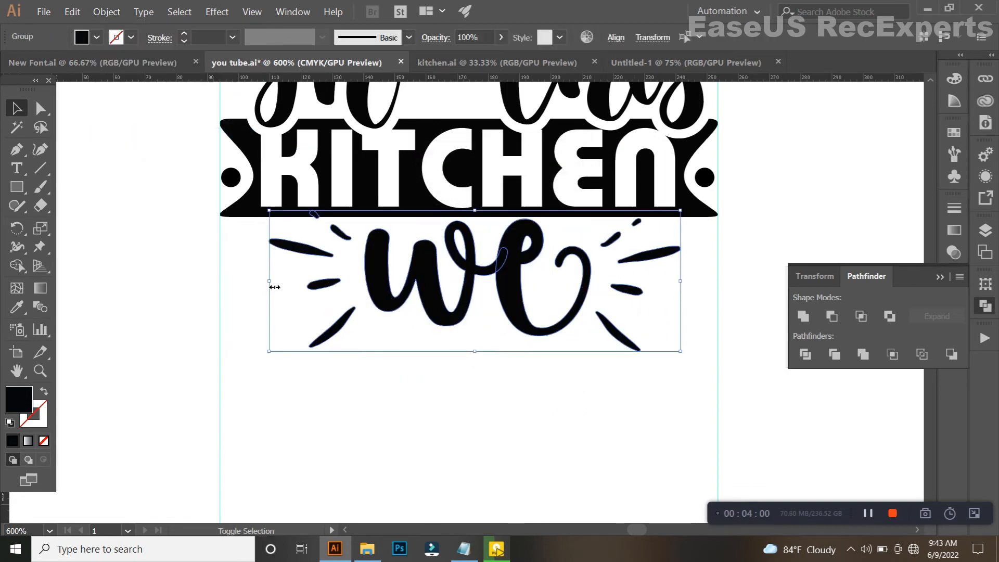
pyautogui.moveTo(271, 287); pyautogui.dragTo(233, 288)
pyautogui.moveTo(505, 283); pyautogui.dragTo(507, 293)
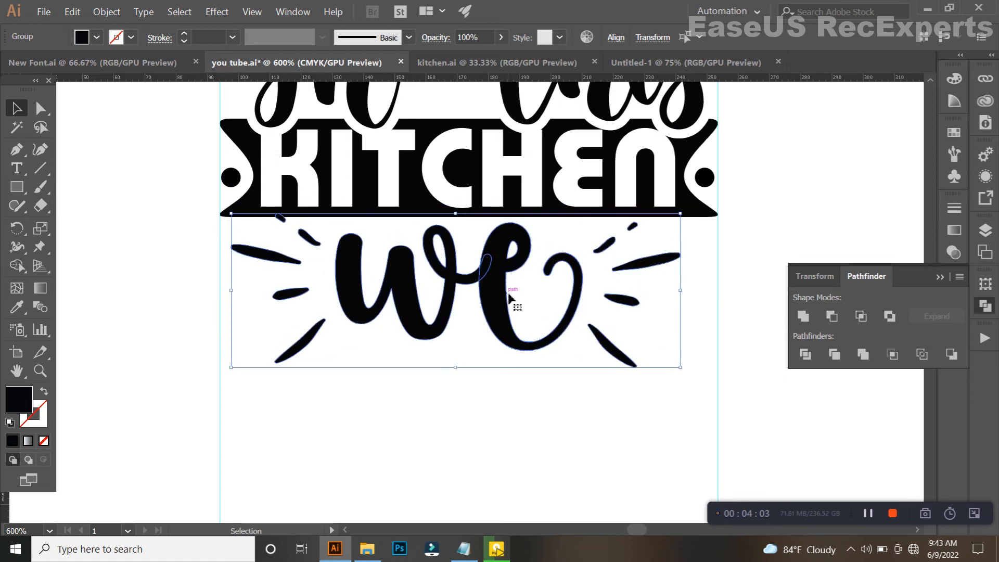
# Give the word "dance" the type style of the "WECOME" sample and change its case to UPPERCASE.
pyautogui.scroll(-2, 632, 314)
pyautogui.click(593, 462)
pyautogui.click(16, 307)
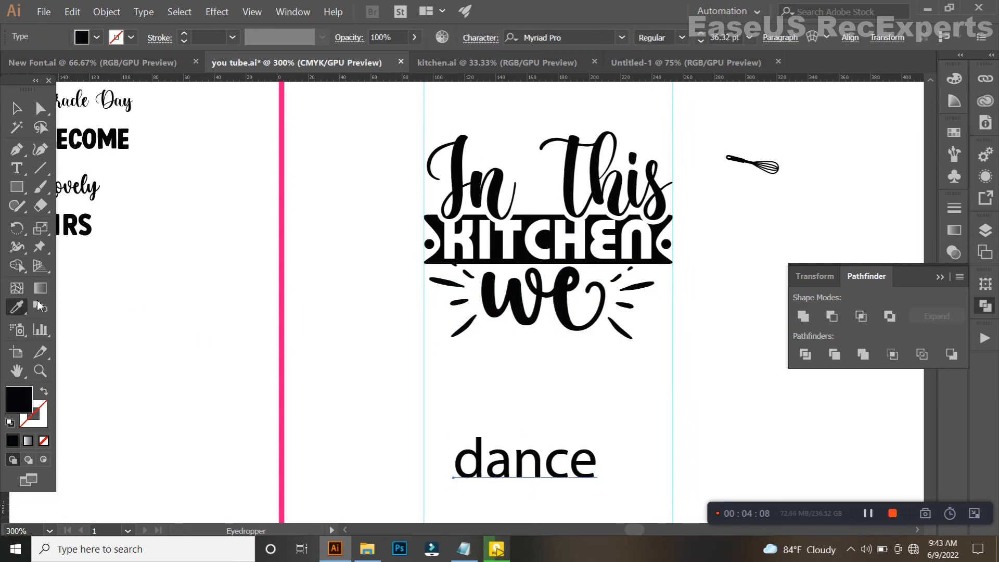
pyautogui.click(116, 148)
pyautogui.click(24, 112)
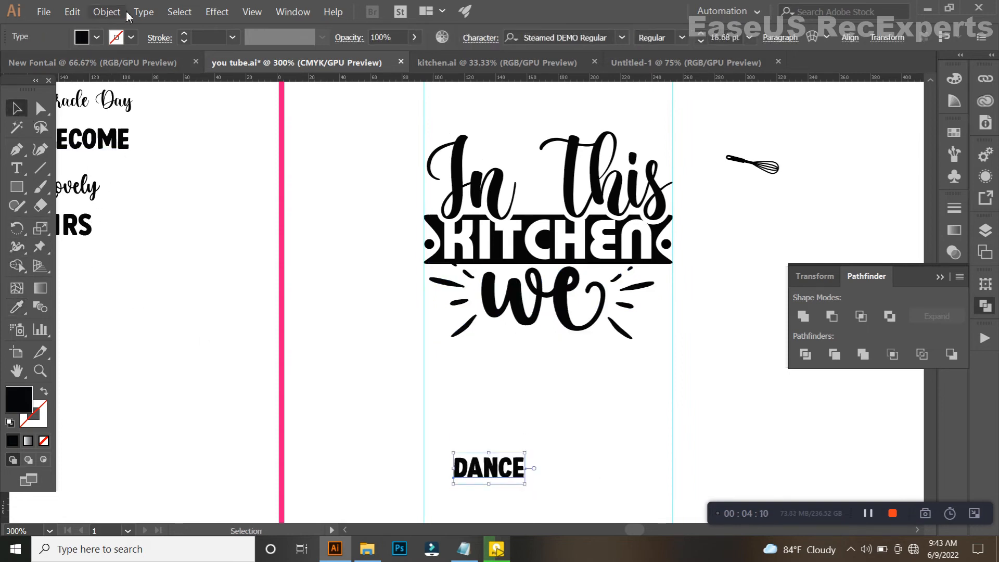
pyautogui.click(143, 12)
pyautogui.moveTo(203, 187)
pyautogui.click(351, 187)
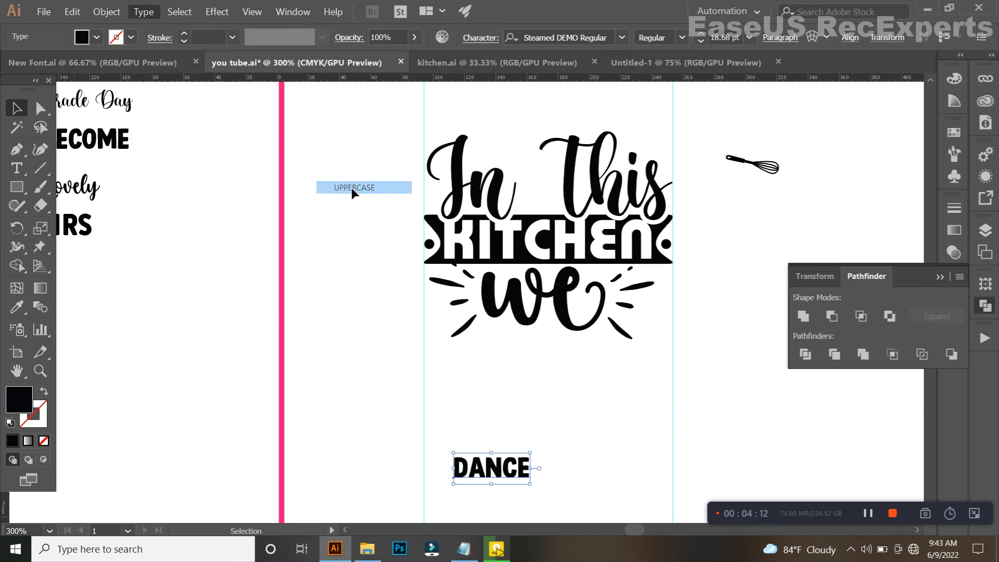
# Enlarge "DANCE" to span the two vertical guides and raise it until it meets the lower accent strokes of "we".
pyautogui.moveTo(498, 383); pyautogui.dragTo(401, 343)
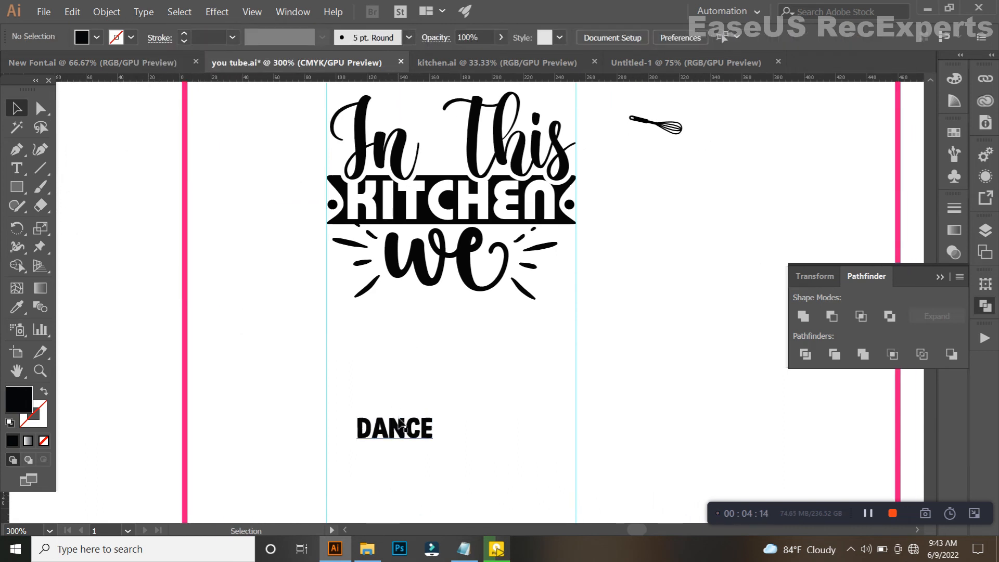
pyautogui.moveTo(392, 432); pyautogui.dragTo(576, 389)
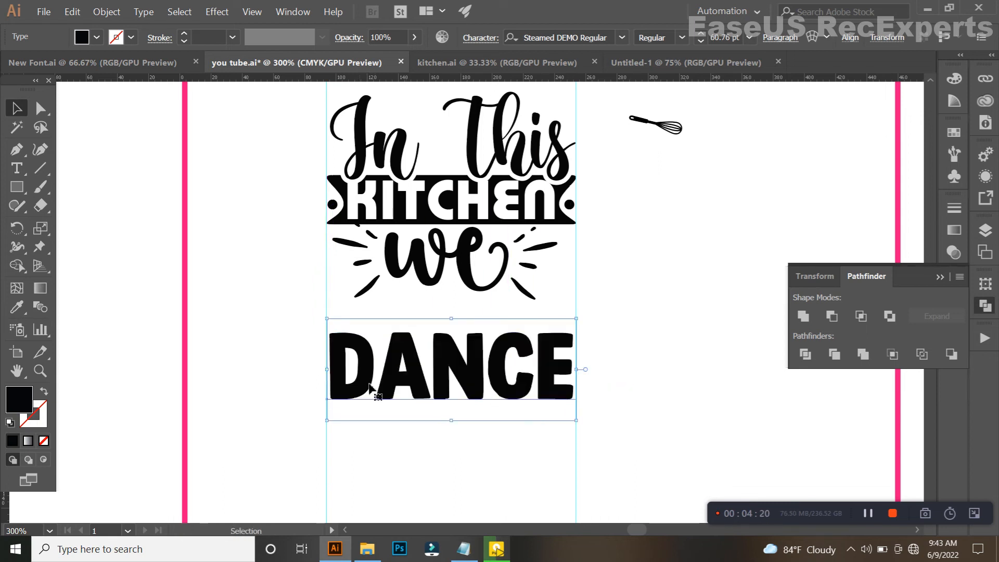
pyautogui.scroll(2, 364, 382)
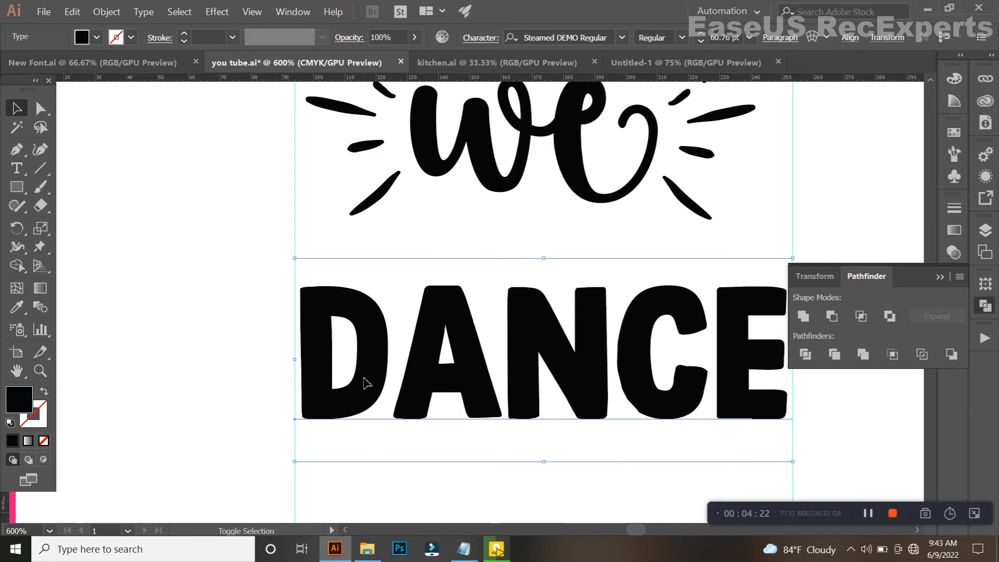
pyautogui.hotkey('shift', 'Up')
pyautogui.hotkey('shift', 'Up')
pyautogui.press('Up')
pyautogui.press('Up')
pyautogui.press('Up')
pyautogui.press('Up')
pyautogui.press('Up')
pyautogui.press('Down')
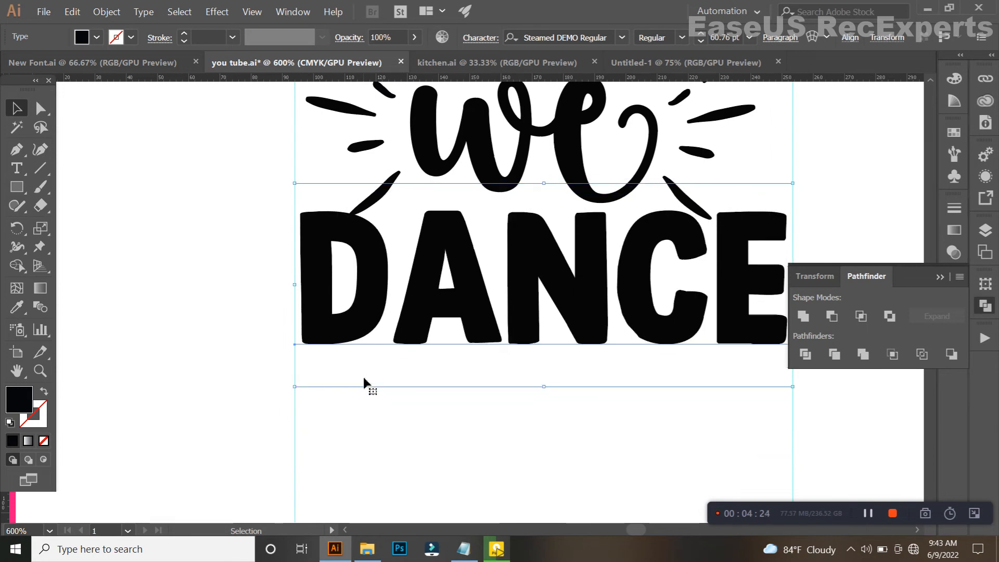
pyautogui.scroll(-2, 304, 404)
pyautogui.hscroll(-2, 448, 411)
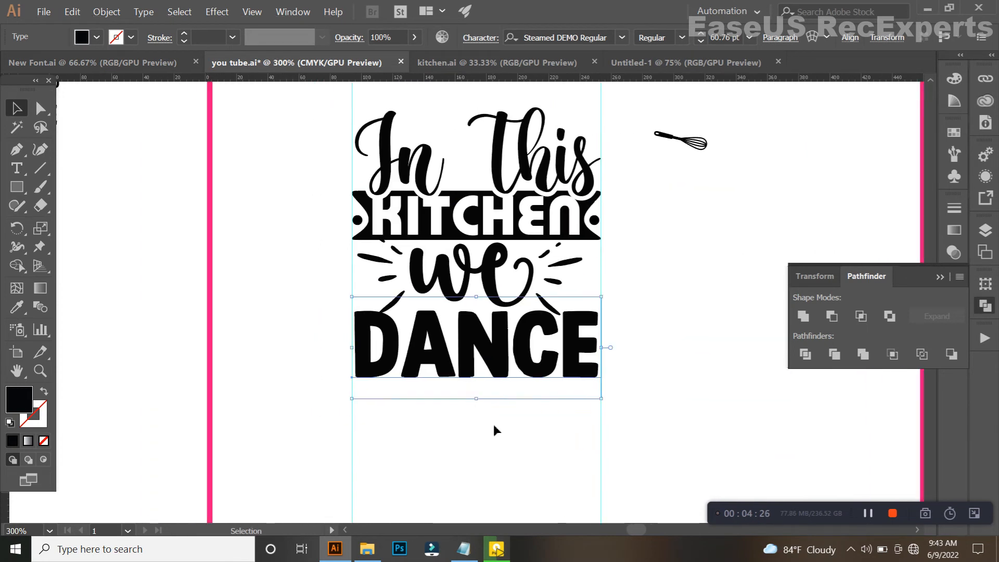
pyautogui.click(493, 423)
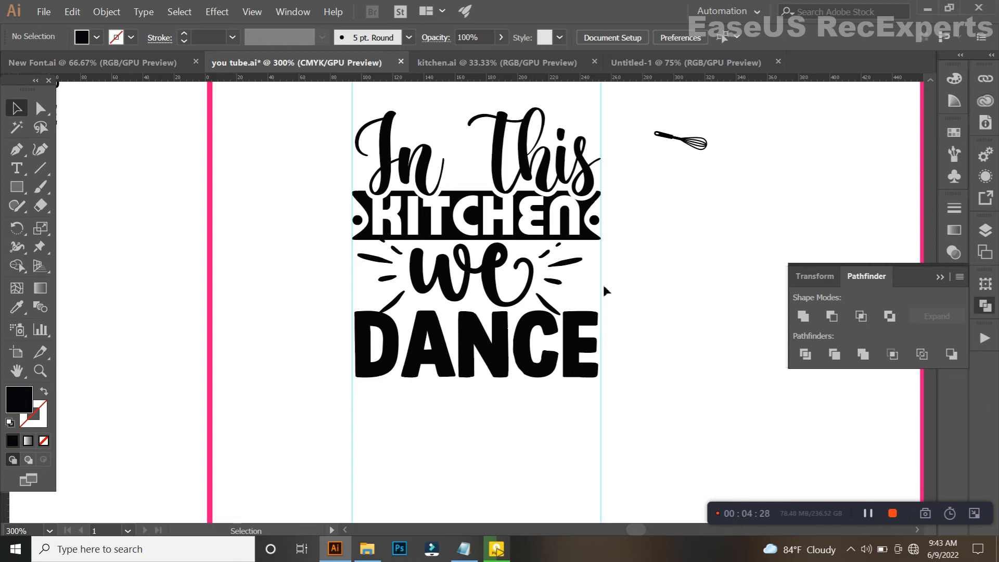
# Try a 3 px Offset Path on the left set of accent strokes.
pyautogui.click(383, 273)
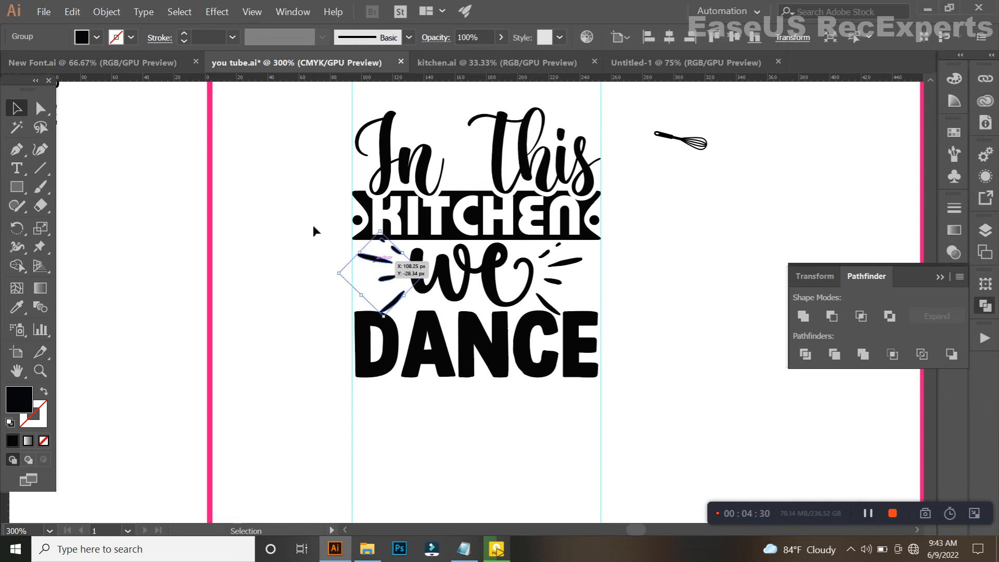
pyautogui.click(103, 13)
pyautogui.moveTo(234, 271)
pyautogui.click(281, 309)
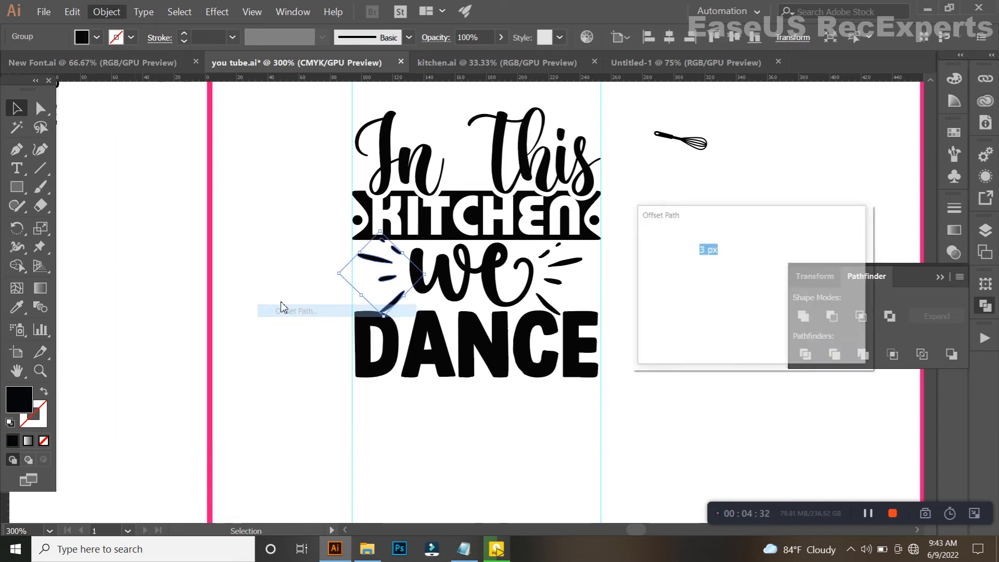
pyautogui.click(738, 332)
# Try cutting the top accent stroke's offset shape out of the banner with Shape Builder, and undo this cut and the offset.
pyautogui.keyDown('shift'); pyautogui.click(432, 236); pyautogui.keyUp('shift')
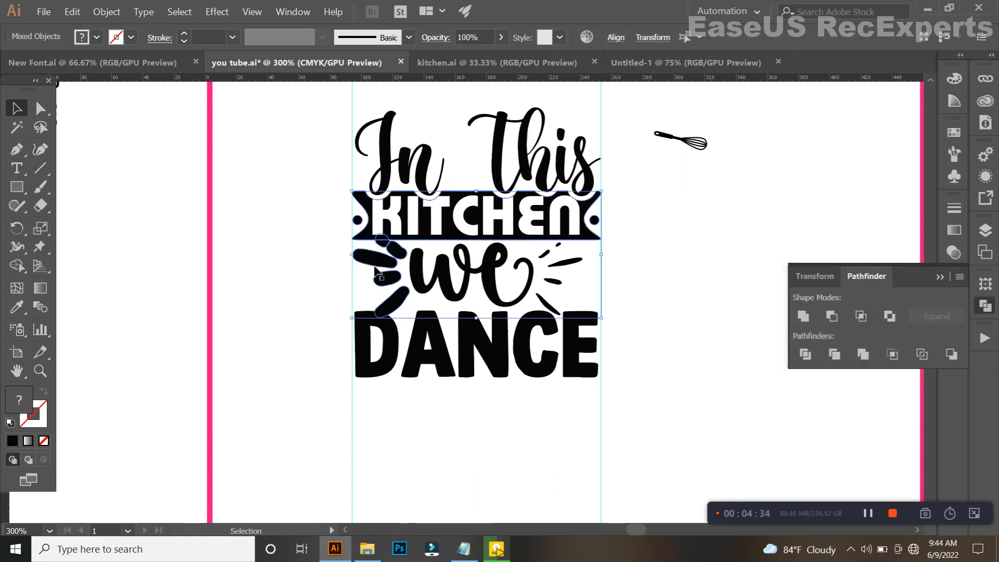
pyautogui.hotkey('shift', 'm')
pyautogui.scroll(3, 336, 234)
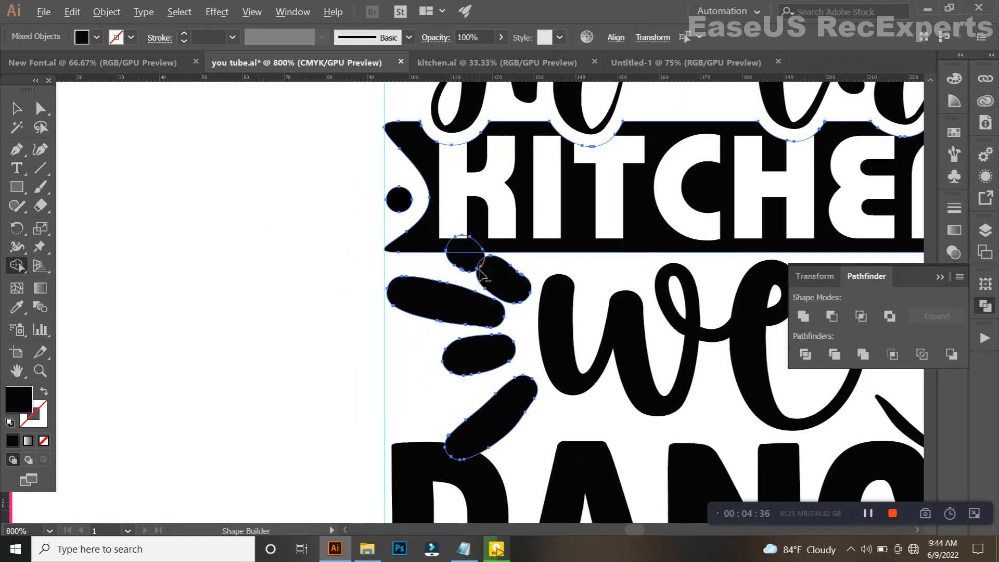
pyautogui.scroll(4, 453, 258)
pyautogui.keyDown('alt'); pyautogui.click(470, 260); pyautogui.keyUp('alt')
pyautogui.keyDown('alt'); pyautogui.click(482, 229); pyautogui.keyUp('alt')
pyautogui.scroll(-1, 498, 271)
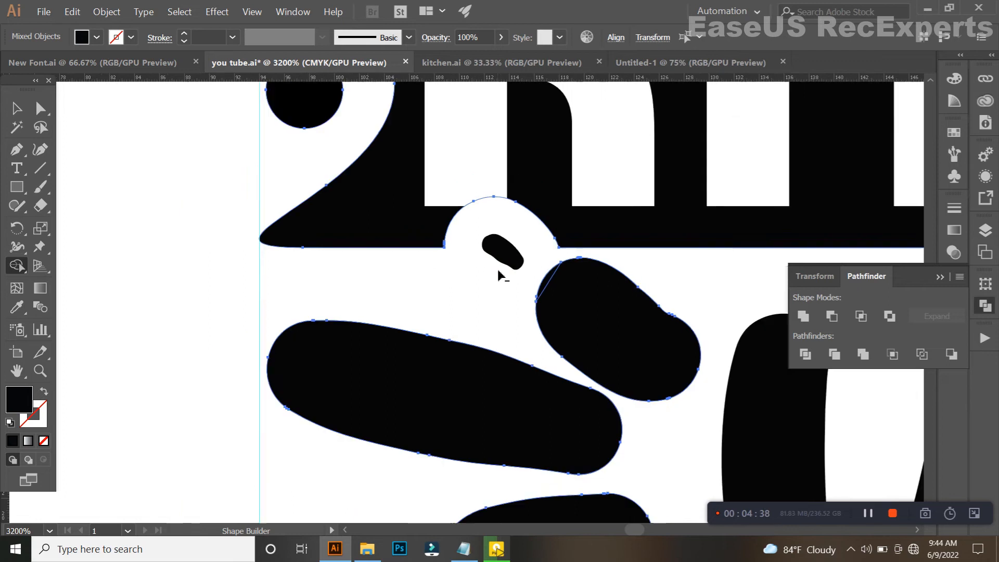
pyautogui.scroll(-1, 498, 271)
pyautogui.hotkey('ctrl', 'z')
pyautogui.hotkey('ctrl', 'z')
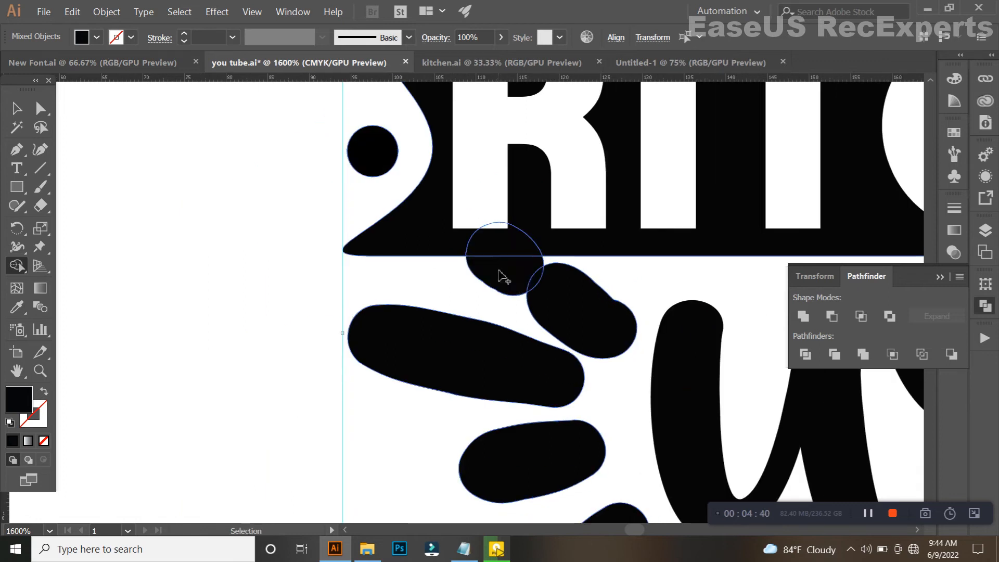
pyautogui.hotkey('ctrl', 'z')
pyautogui.hotkey('ctrl', 'z')
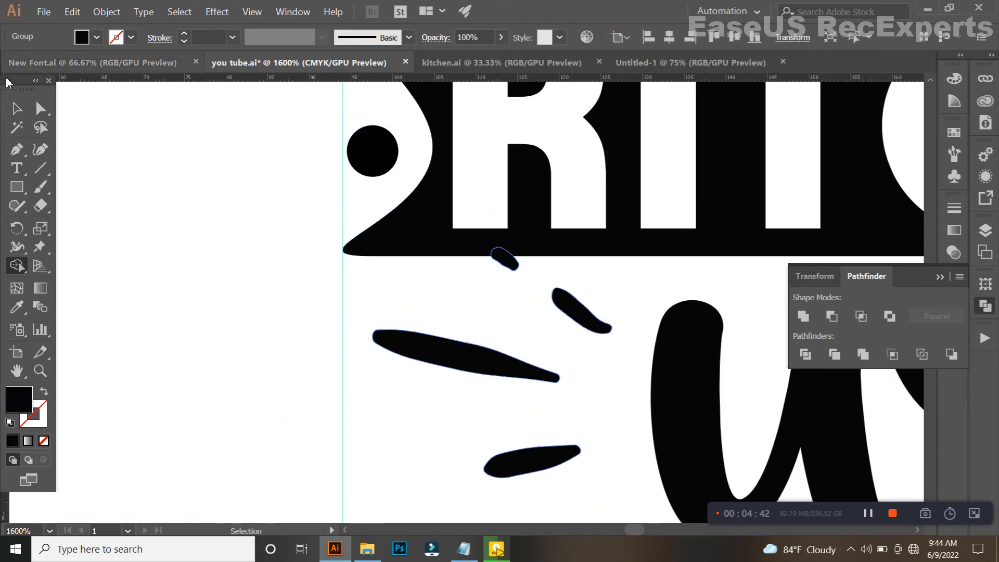
pyautogui.press('v')
pyautogui.click(106, 11)
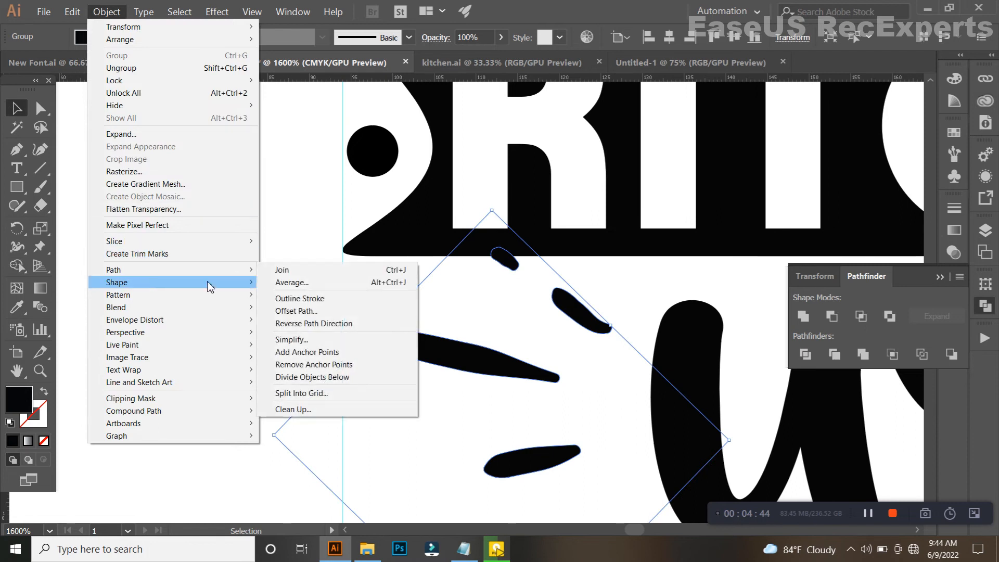
pyautogui.click(302, 297)
pyautogui.press('a')
pyautogui.click(358, 322)
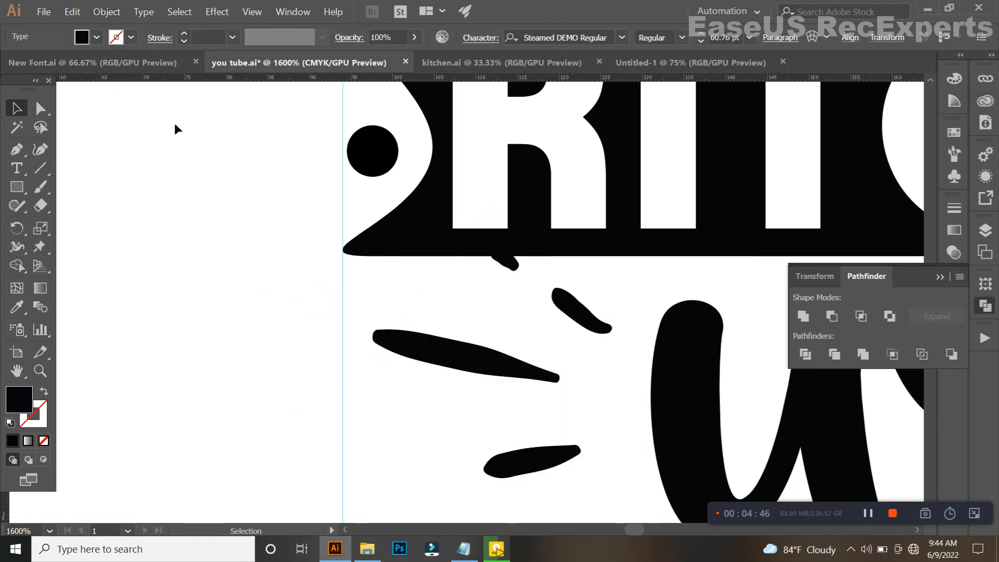
pyautogui.click(106, 11)
pyautogui.click(363, 314)
# Apply Offset Path with 2 px to the left set of accent strokes beside "we".
pyautogui.click(423, 345)
pyautogui.click(106, 12)
pyautogui.moveTo(244, 269)
pyautogui.click(292, 312)
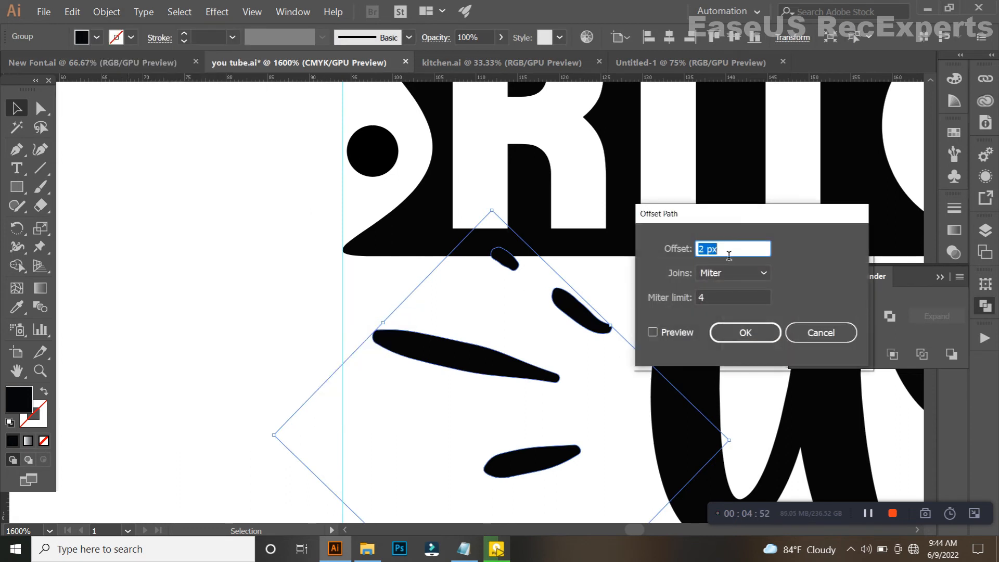
pyautogui.click(745, 333)
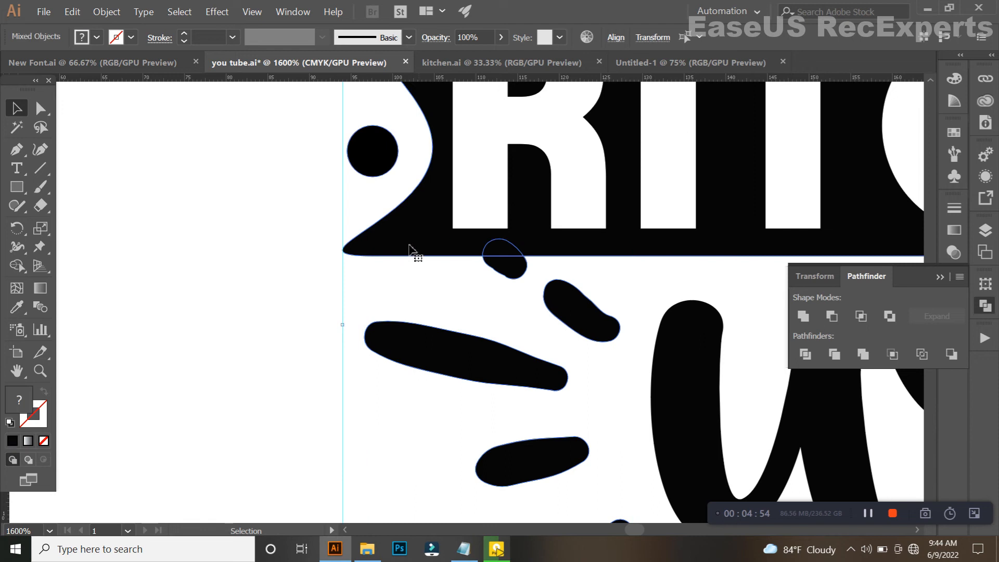
# With Shape Builder, cut the top left stroke's offset shape out of the banner and remove the offset shapes around the middle strokes.
pyautogui.click(17, 265)
pyautogui.scroll(3, 468, 252)
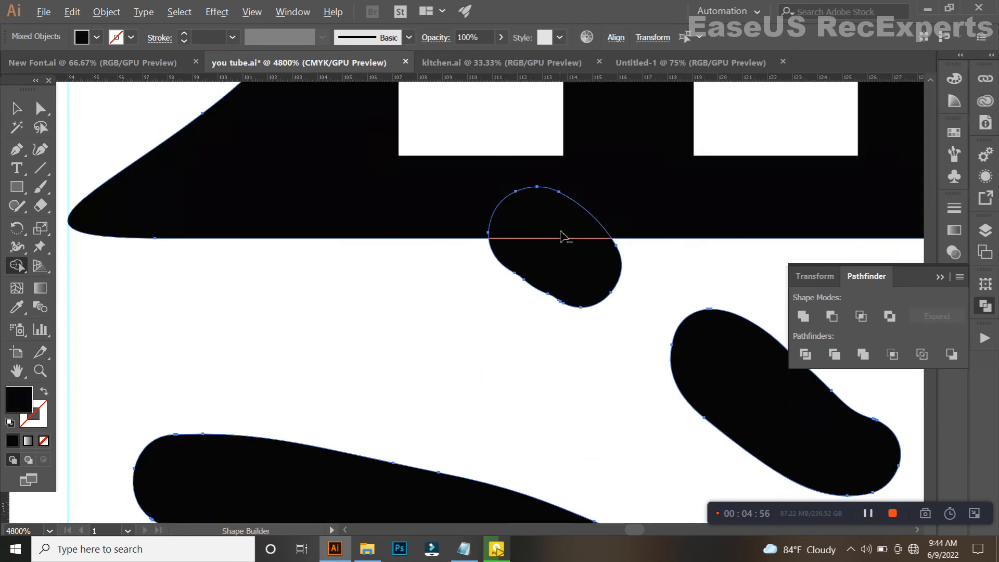
pyautogui.scroll(-5, 570, 271)
pyautogui.moveTo(565, 320); pyautogui.dragTo(405, 300)
pyautogui.moveTo(406, 293); pyautogui.dragTo(410, 378)
pyautogui.moveTo(436, 422); pyautogui.dragTo(403, 413)
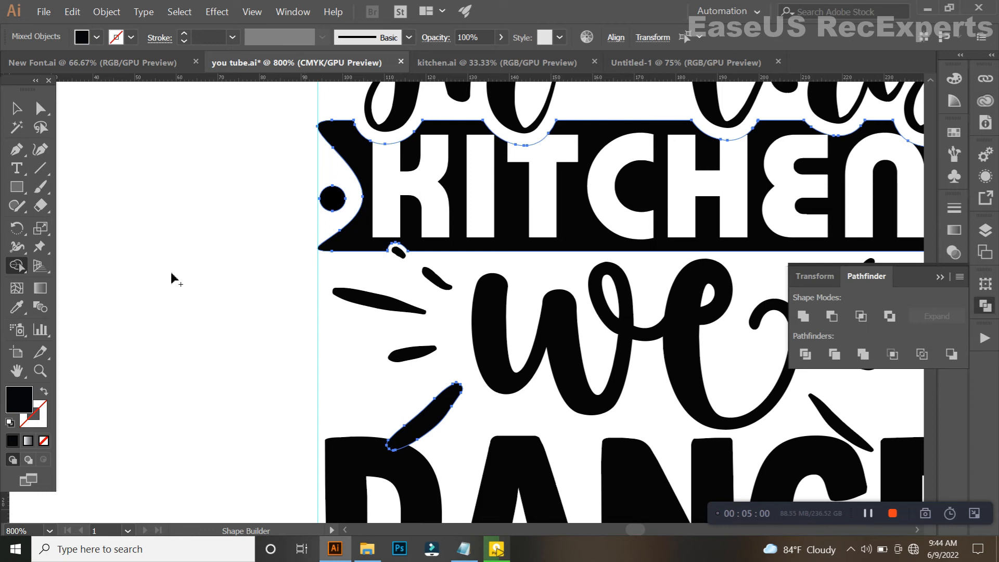
# Convert "DANCE" to outlines and cut the lowest left stroke's offset shape out of its "D" with Shape Builder.
pyautogui.click(11, 112)
pyautogui.press('a')
pyautogui.press('v')
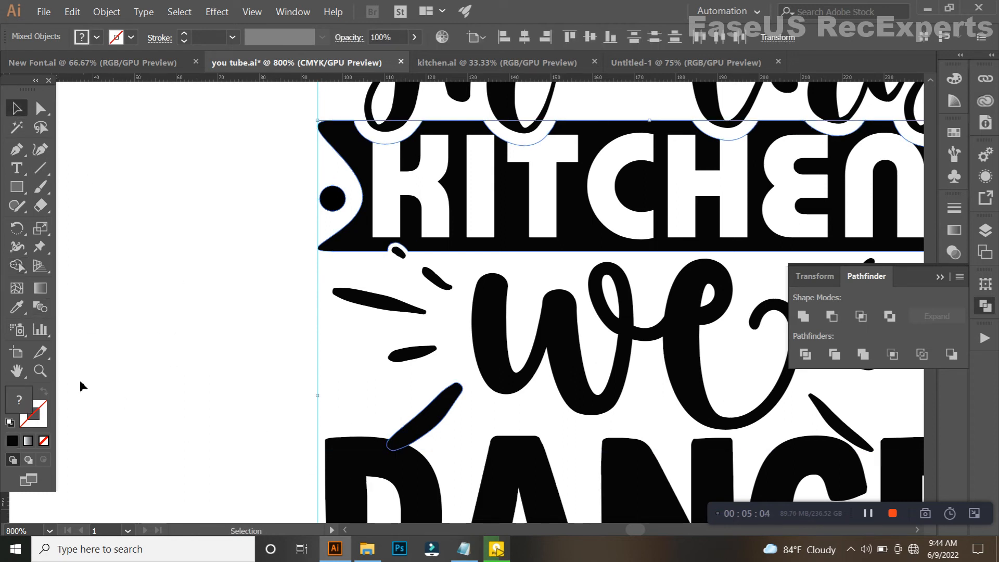
pyautogui.click(17, 267)
pyautogui.scroll(3, 372, 441)
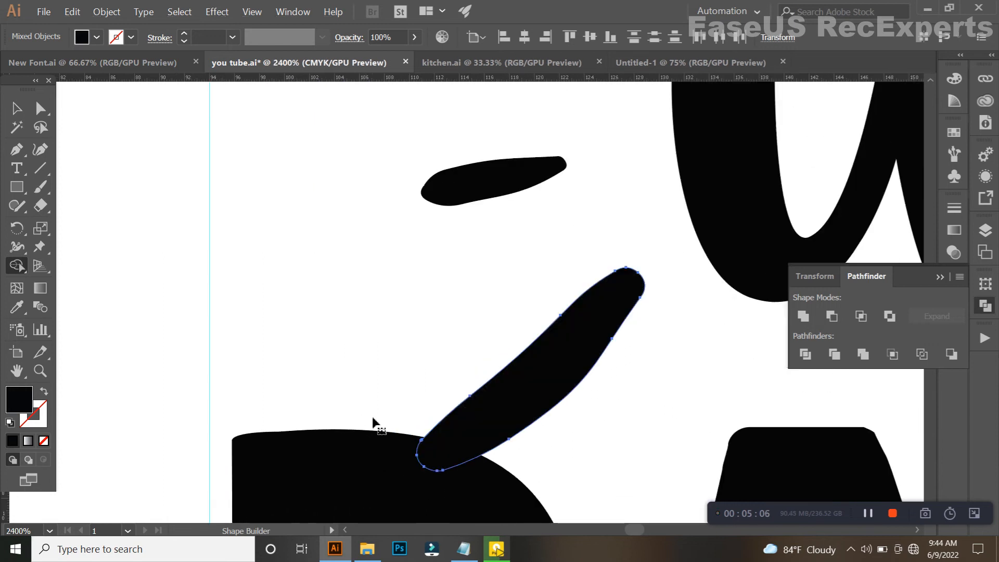
pyautogui.hotkey('ctrl', 'shift', 'o')
pyautogui.keyDown('alt'); pyautogui.click(430, 455); pyautogui.keyUp('alt')
pyautogui.scroll(-3, 528, 427)
pyautogui.moveTo(623, 309); pyautogui.dragTo(349, 251)
pyautogui.click(17, 108)
pyautogui.scroll(-2, 359, 253)
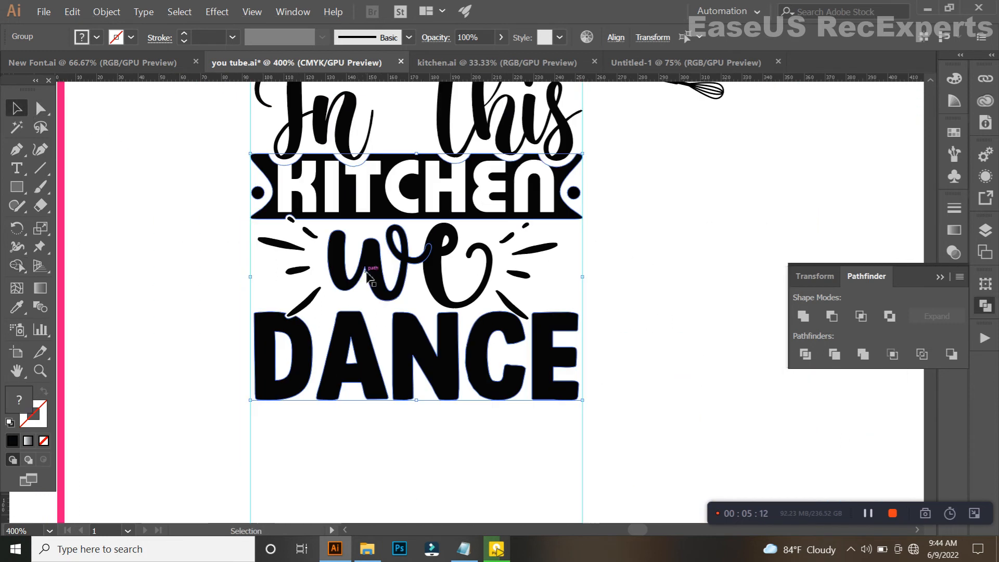
pyautogui.click(401, 436)
pyautogui.moveTo(394, 420); pyautogui.dragTo(451, 399)
pyautogui.scroll(-2, 452, 409)
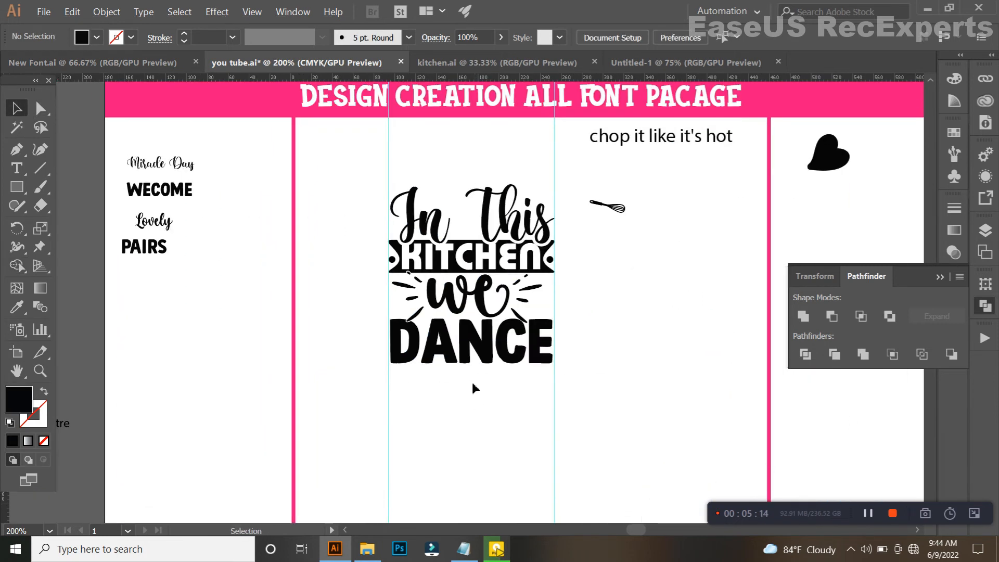
# Flip the whisk graphic horizontally and move it above the "n" of "In".
pyautogui.scroll(2, 636, 299)
pyautogui.moveTo(641, 160); pyautogui.dragTo(670, 251)
pyautogui.moveTo(679, 209); pyautogui.dragTo(451, 204)
pyautogui.scroll(1, 452, 202)
pyautogui.moveTo(516, 197); pyautogui.dragTo(394, 269)
pyautogui.scroll(1, 495, 197)
pyautogui.scroll(1, 495, 197)
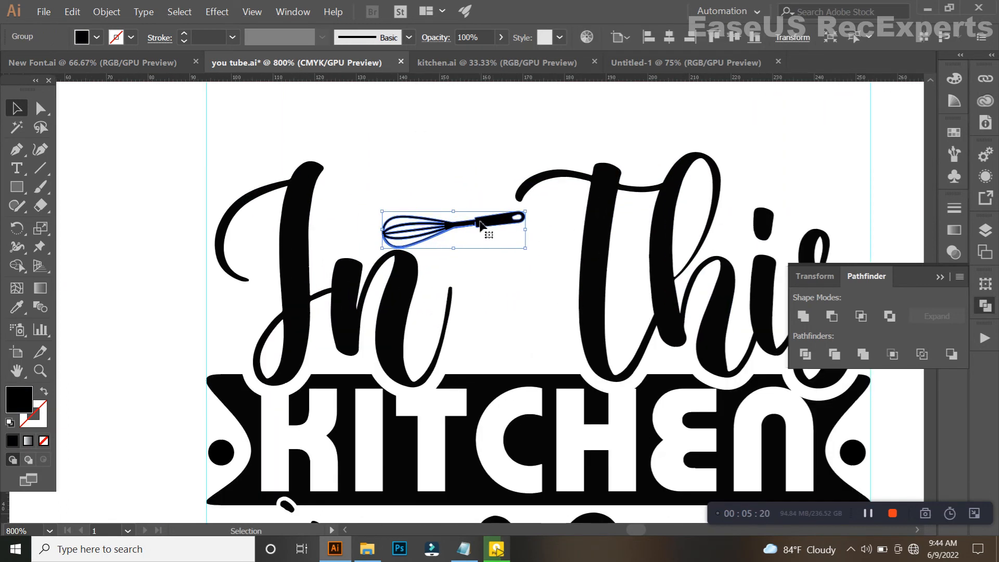
# Enlarge the whisk slightly and tilt it with its handle upward in the gap between the "I" and "This".
pyautogui.moveTo(484, 229); pyautogui.dragTo(441, 197)
pyautogui.scroll(1, 456, 197)
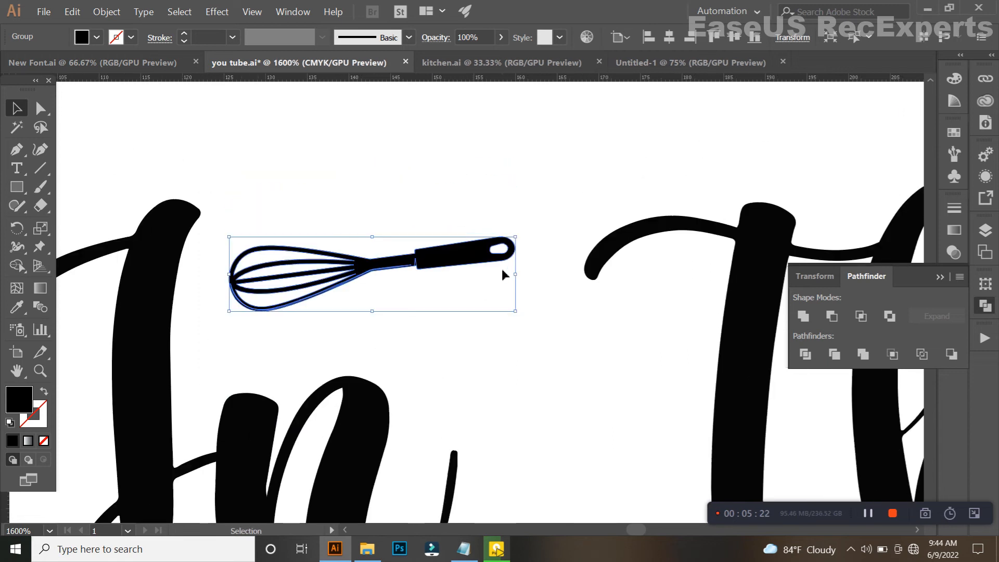
pyautogui.moveTo(574, 280); pyautogui.dragTo(524, 207)
pyautogui.scroll(-3, 524, 207)
pyautogui.scroll(-1, 517, 241)
pyautogui.click(531, 294)
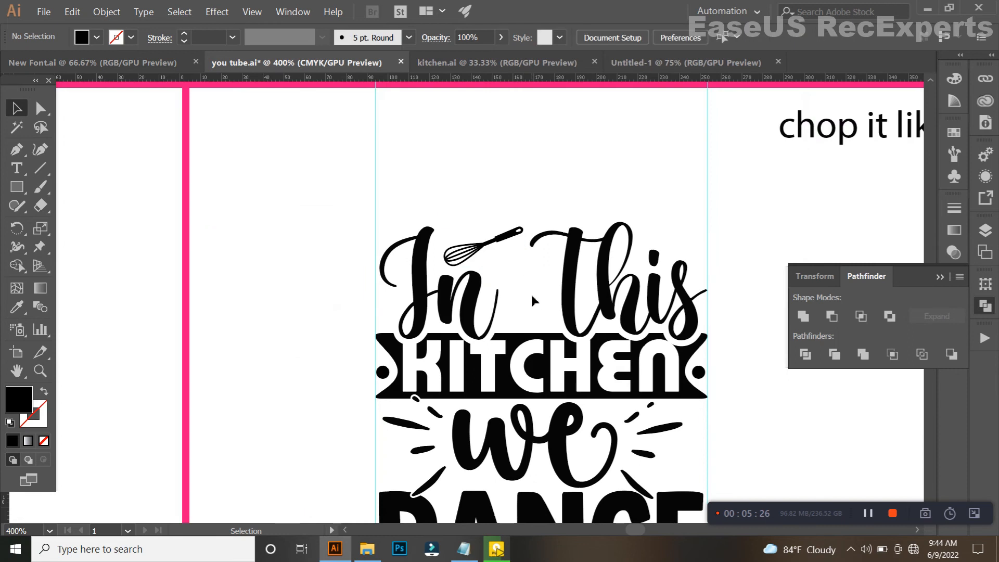
# Examine the spacing and alignment of the whole lettering composition, up close and at a distance.
pyautogui.moveTo(532, 294); pyautogui.dragTo(472, 231)
pyautogui.scroll(-2, 477, 237)
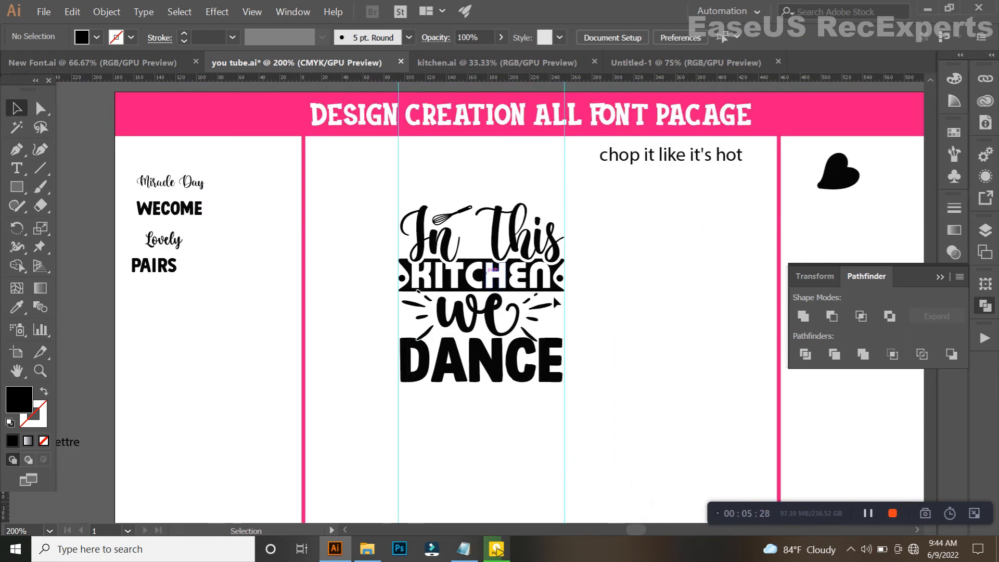
pyautogui.moveTo(680, 310)
pyautogui.mouseDown()
pyautogui.moveTo(358, 322)
pyautogui.moveTo(337, 276)
pyautogui.mouseUp()
pyautogui.moveTo(231, 286); pyautogui.dragTo(379, 277)
pyautogui.scroll(2, 283, 224)
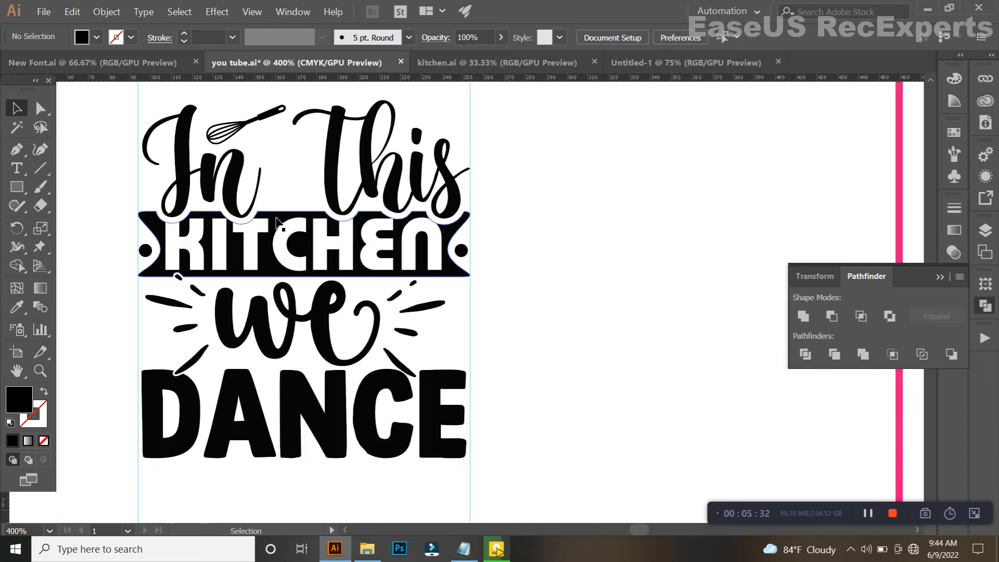
pyautogui.moveTo(285, 226); pyautogui.dragTo(385, 270)
pyautogui.scroll(-2, 396, 281)
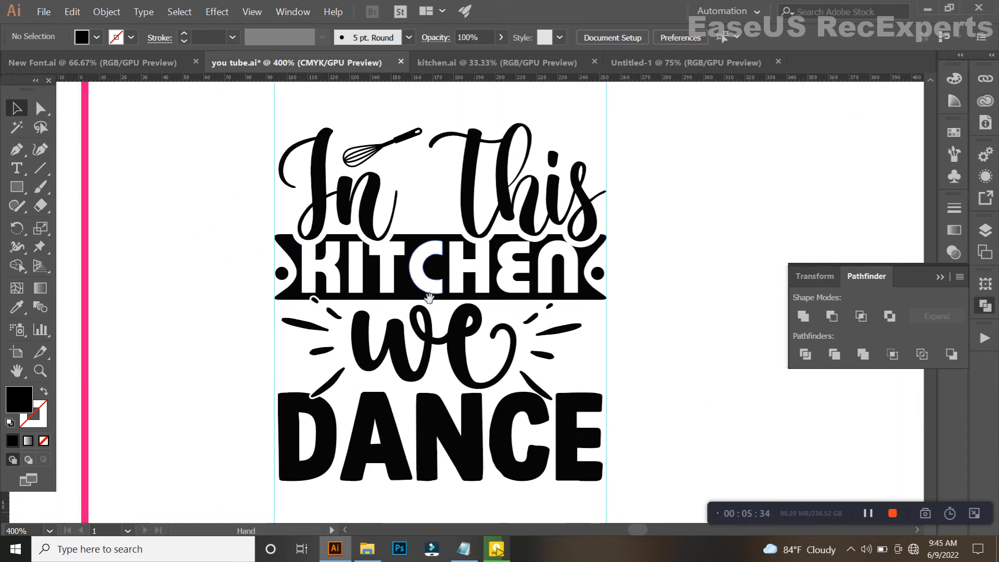
pyautogui.click(437, 364)
pyautogui.click(429, 397)
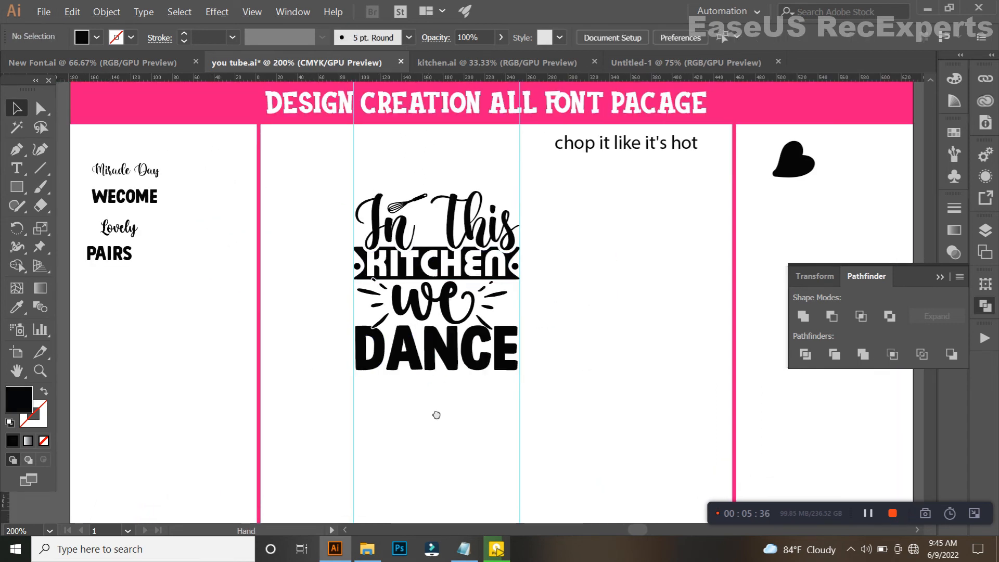
# Create a 2 px offset path around the group of accent strokes at the end of "we", keeping miter joins.
pyautogui.moveTo(435, 415); pyautogui.dragTo(457, 398)
pyautogui.click(523, 294)
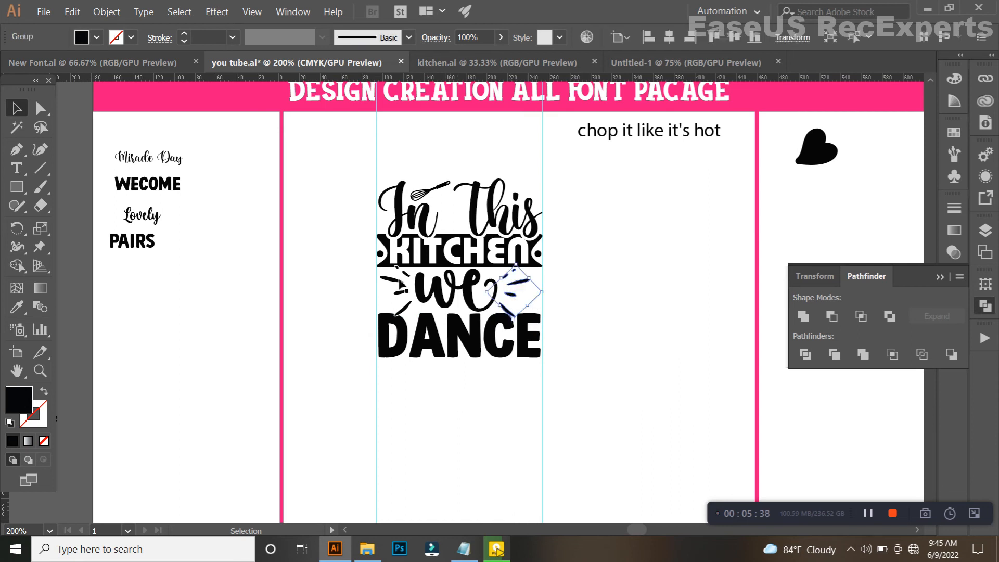
pyautogui.click(114, 15)
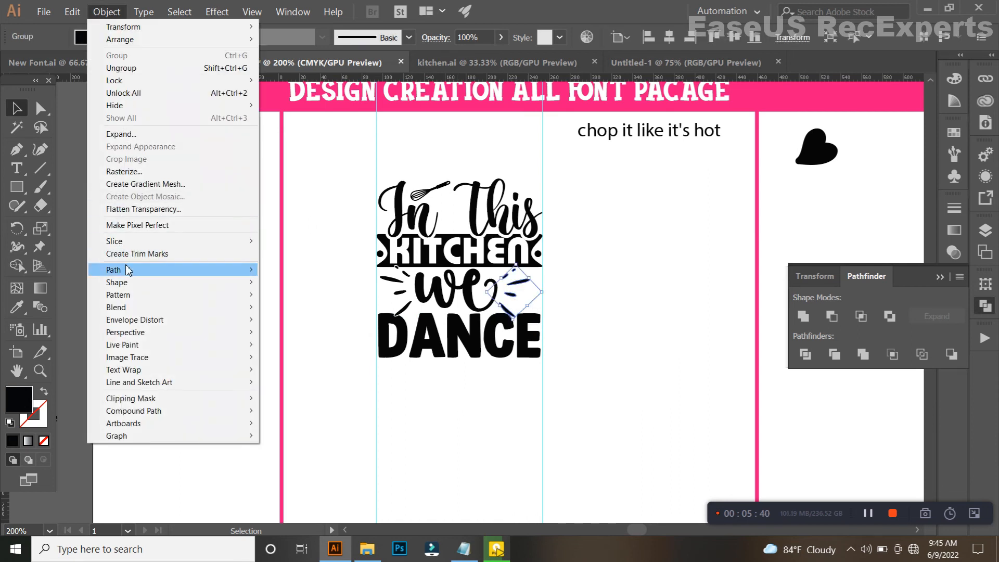
pyautogui.moveTo(127, 271)
pyautogui.click(296, 311)
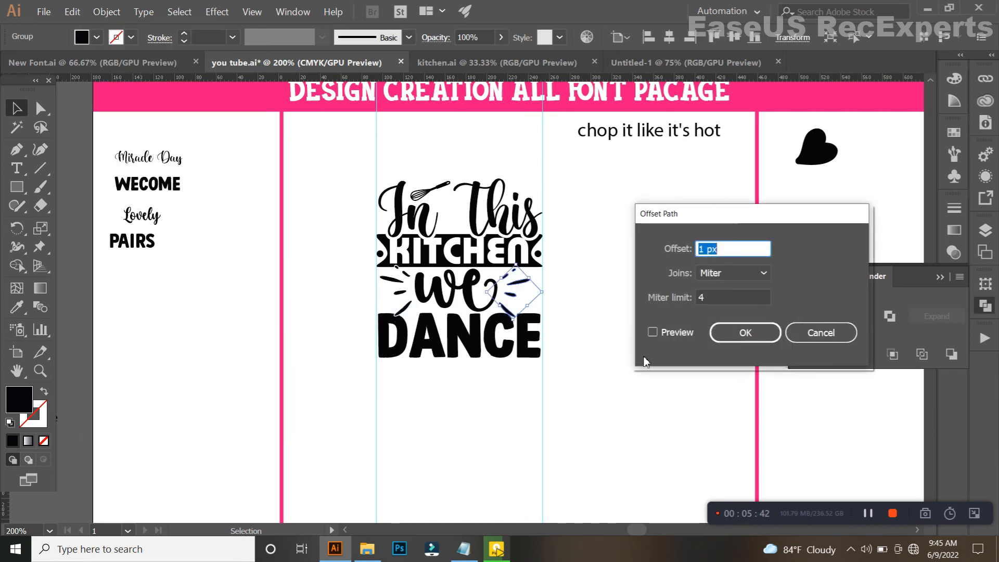
pyautogui.press('Up')
pyautogui.click(737, 336)
# Cut the lowest right accent stroke's offset shape out of the "C" and "E" of "DANCE" with Shape Builder.
pyautogui.keyDown('shift'); pyautogui.click(518, 337); pyautogui.keyUp('shift')
pyautogui.click(25, 267)
pyautogui.hotkey('ctrl', '=')
pyautogui.hotkey('ctrl', '=')
pyautogui.hotkey('ctrl', '=')
pyautogui.hotkey('ctrl', '=')
pyautogui.hotkey('ctrl', '=')
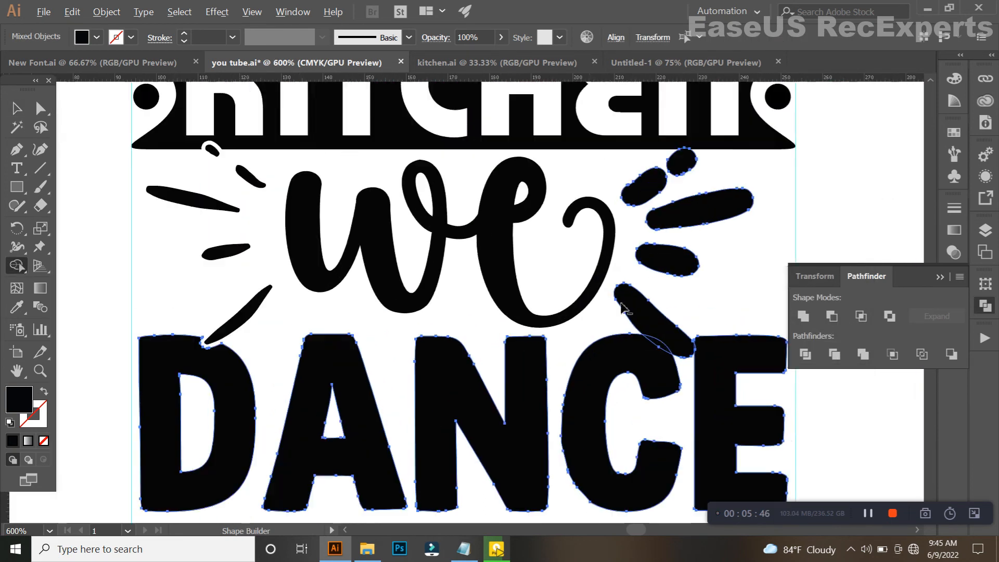
pyautogui.scroll(10, 693, 370)
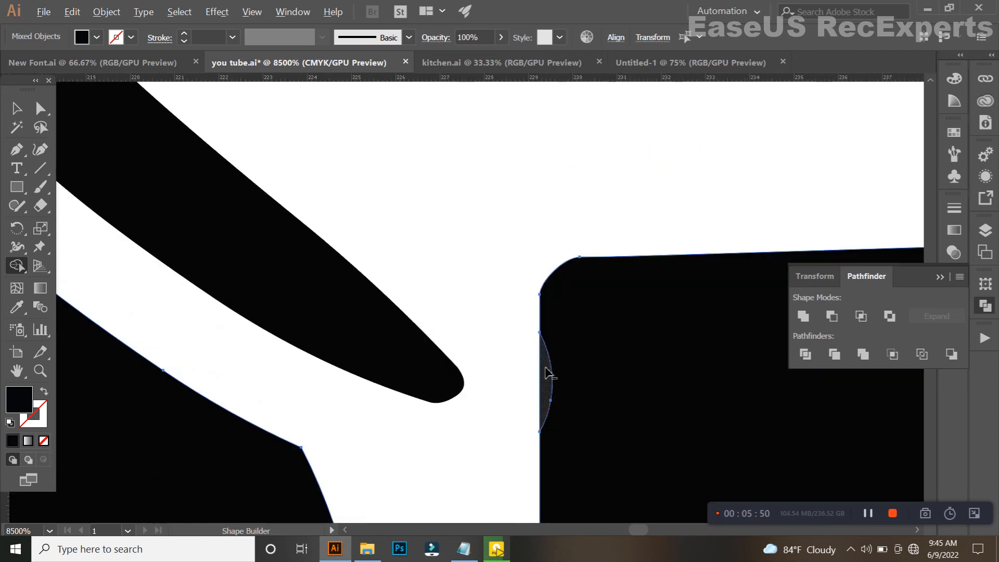
pyautogui.keyDown('alt'); pyautogui.click(546, 373); pyautogui.keyUp('alt')
pyautogui.scroll(-10, 546, 371)
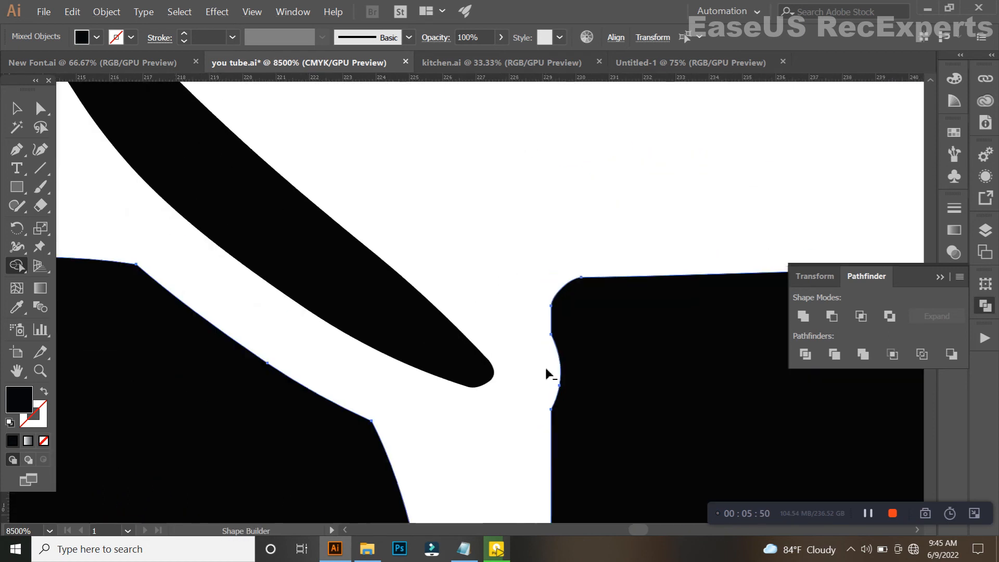
# Remove the leftover offset shapes around the other right accent strokes with Shape Builder and deselect the lettering.
pyautogui.moveTo(508, 267)
pyautogui.mouseDown()
pyautogui.moveTo(515, 370)
pyautogui.moveTo(482, 210)
pyautogui.moveTo(536, 200)
pyautogui.mouseUp()
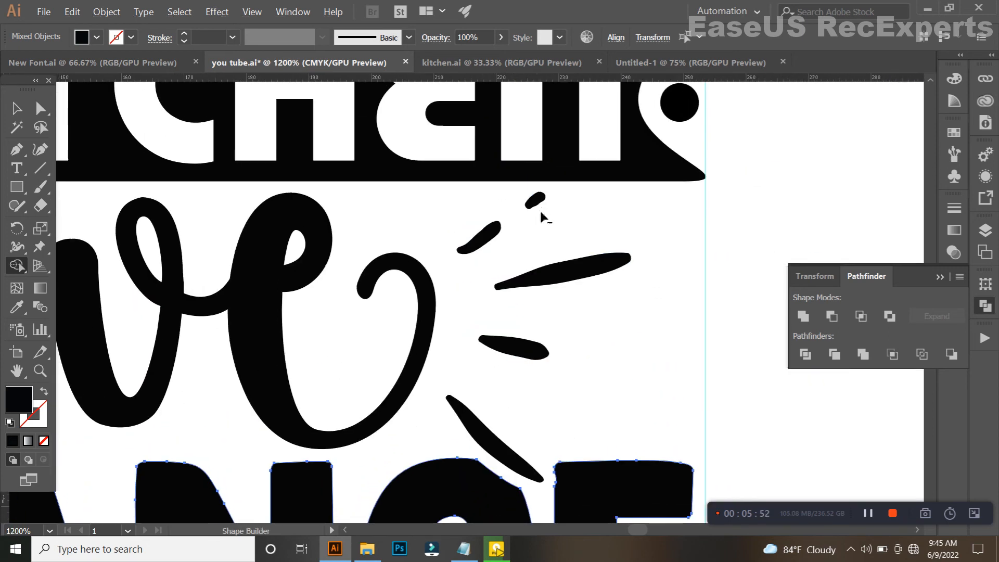
pyautogui.click(16, 108)
pyautogui.scroll(-5, 411, 359)
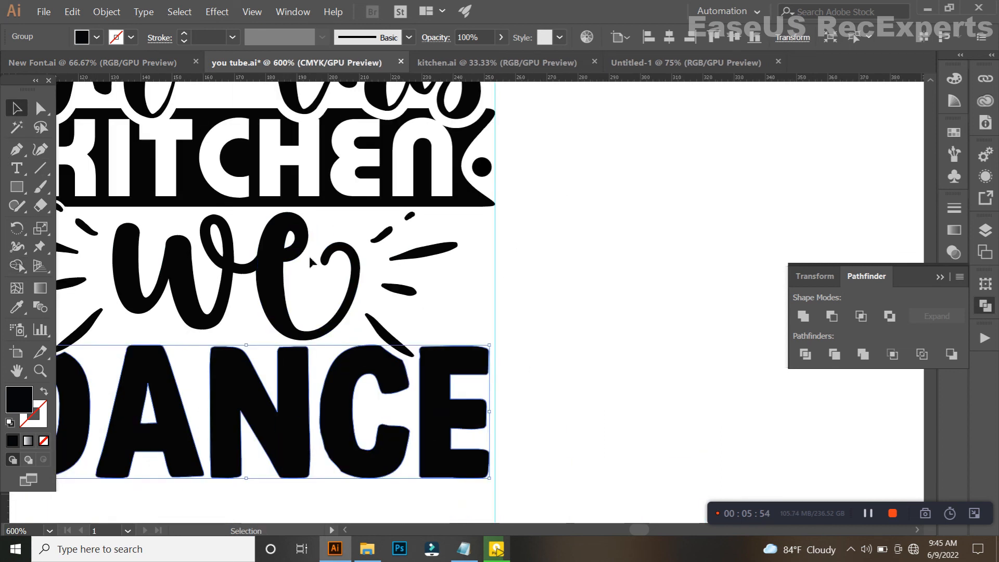
pyautogui.scroll(-2, 445, 295)
pyautogui.click(435, 336)
# Examine the finished lettering composition for spacing, cut-outs and balance, at a distance and up close around "KITCHEN" and "we".
pyautogui.moveTo(436, 336); pyautogui.dragTo(472, 360)
pyautogui.scroll(1, 539, 154)
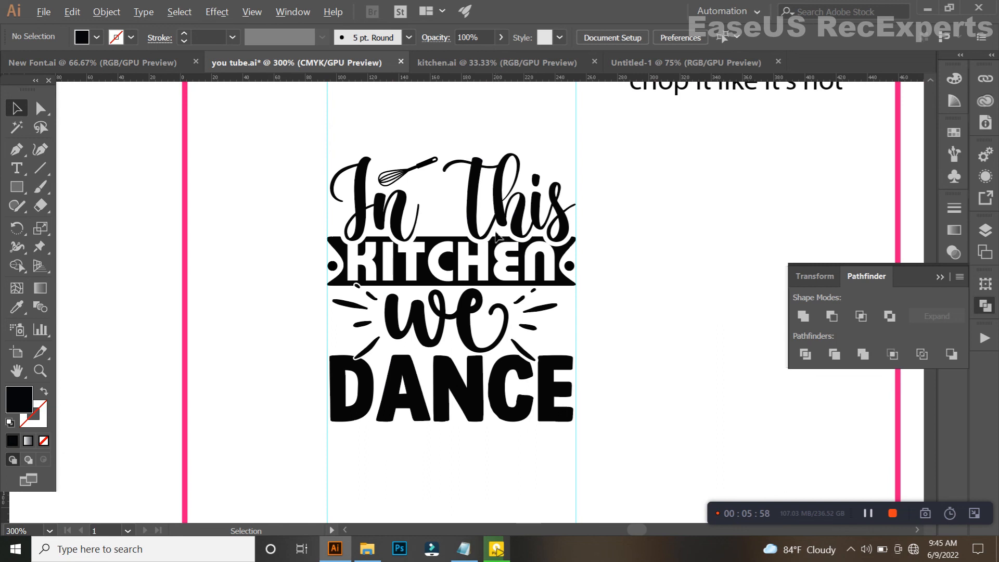
pyautogui.moveTo(547, 134); pyautogui.dragTo(388, 456)
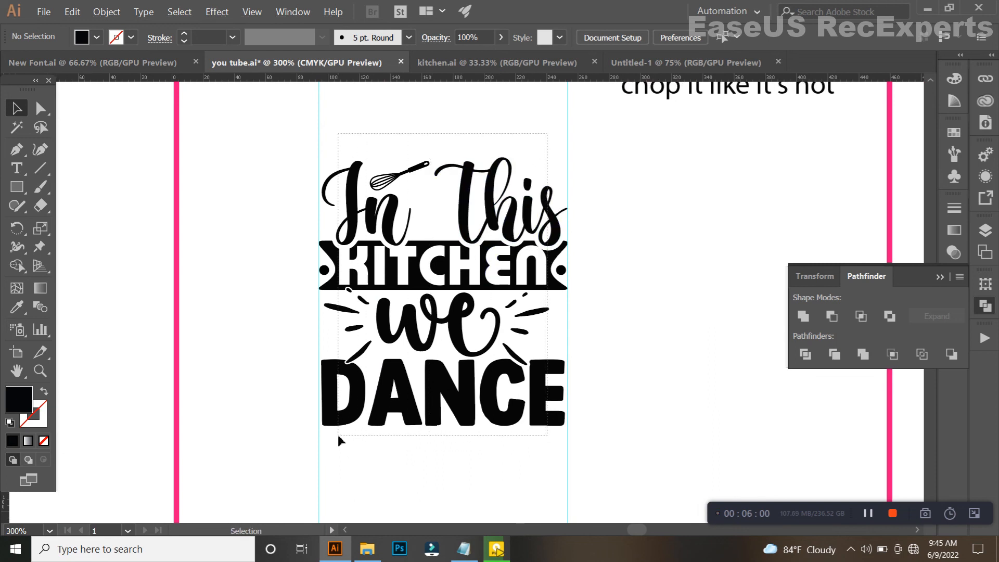
pyautogui.moveTo(338, 434); pyautogui.dragTo(340, 435)
pyautogui.click(433, 467)
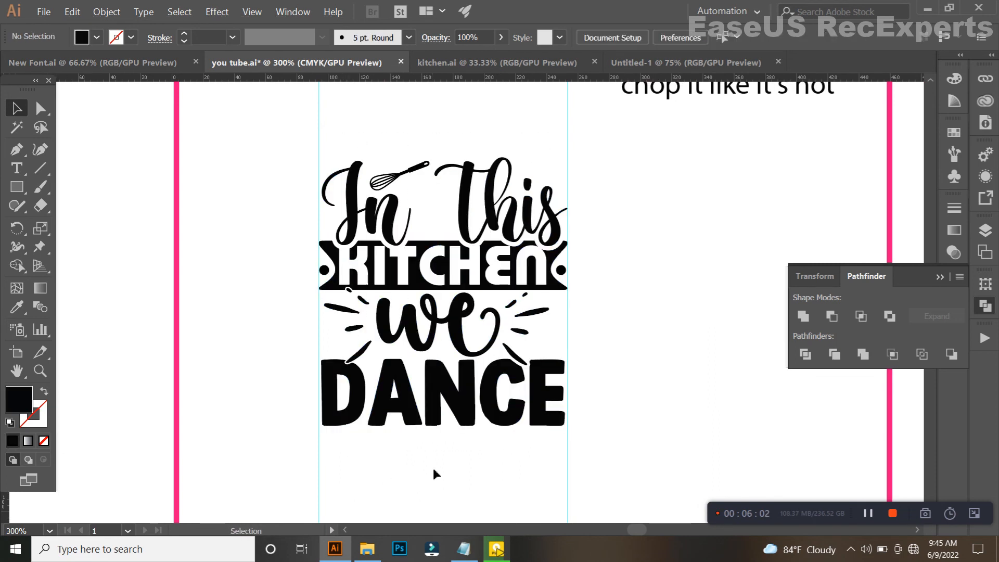
pyautogui.scroll(1, 408, 232)
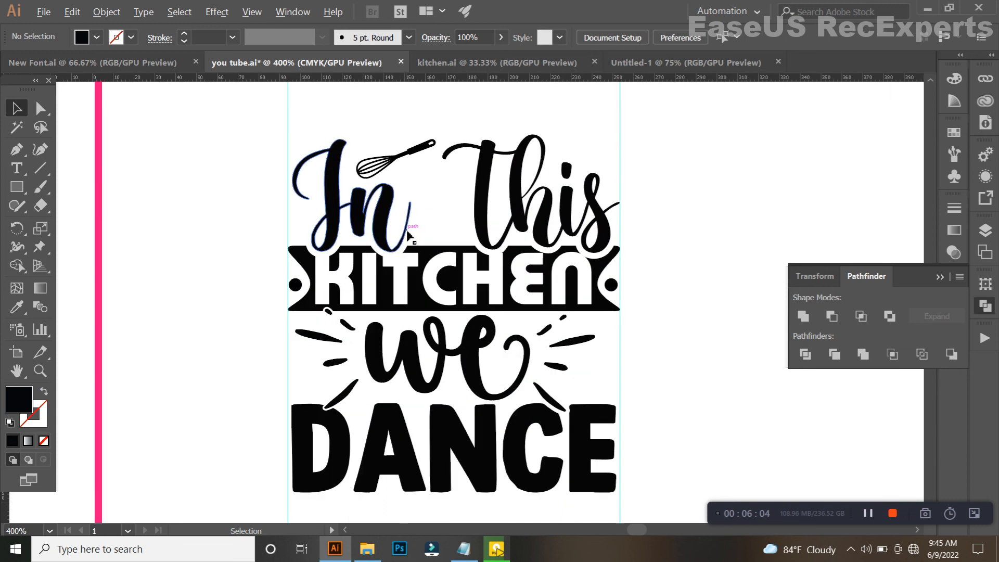
pyautogui.scroll(4, 442, 286)
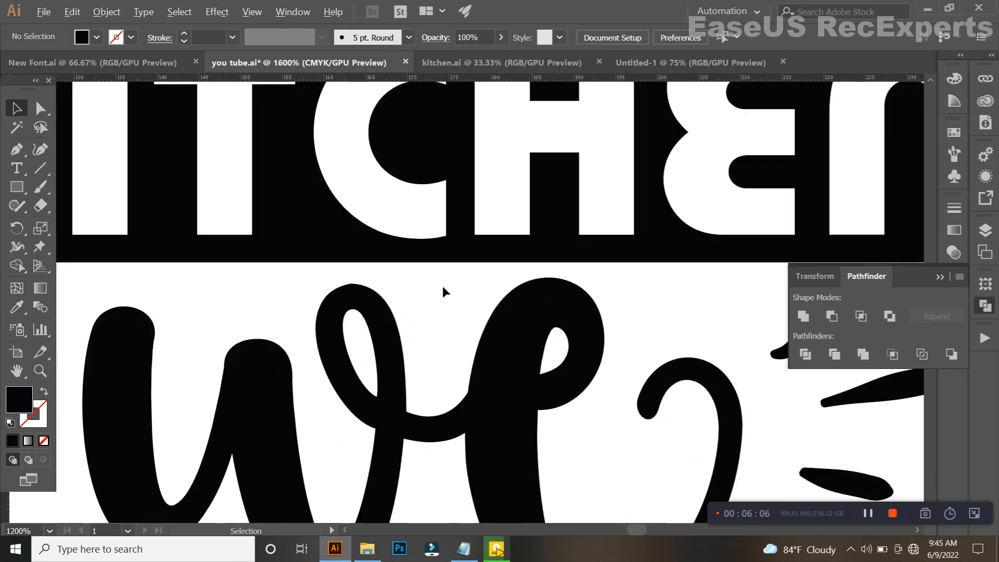
pyautogui.scroll(-6, 442, 286)
pyautogui.scroll(3, 451, 268)
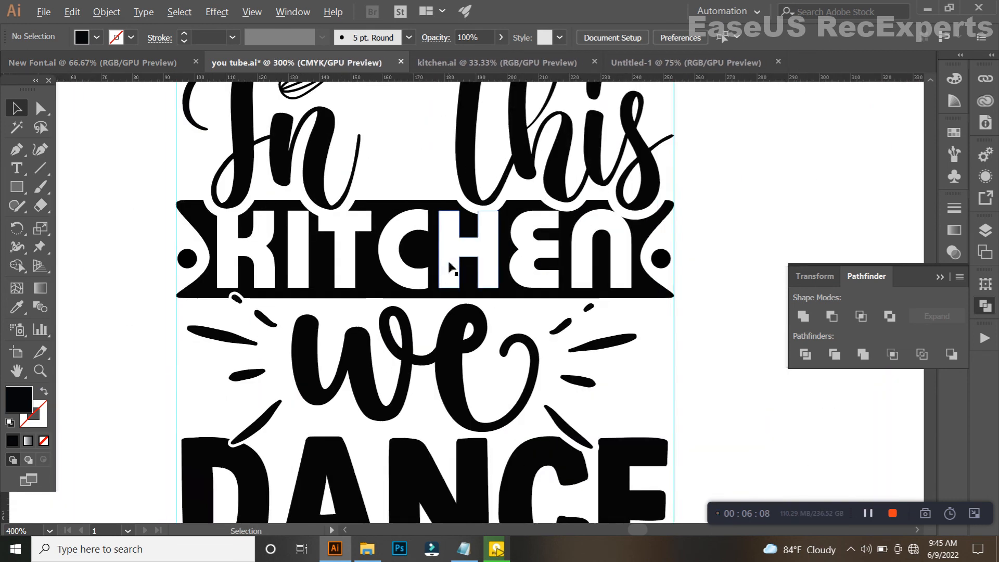
pyautogui.scroll(-3, 450, 268)
pyautogui.scroll(4, 451, 264)
pyautogui.scroll(-2, 451, 262)
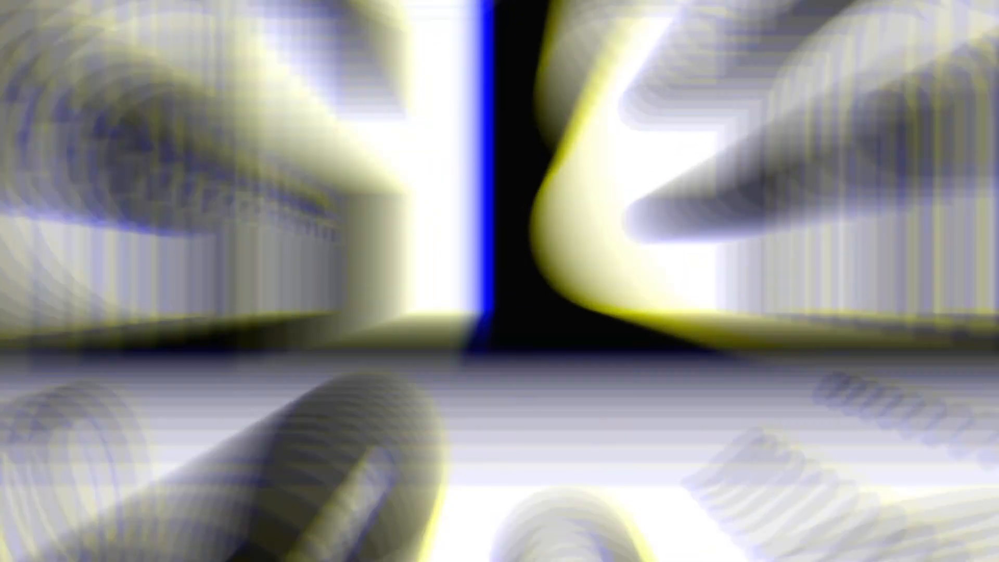